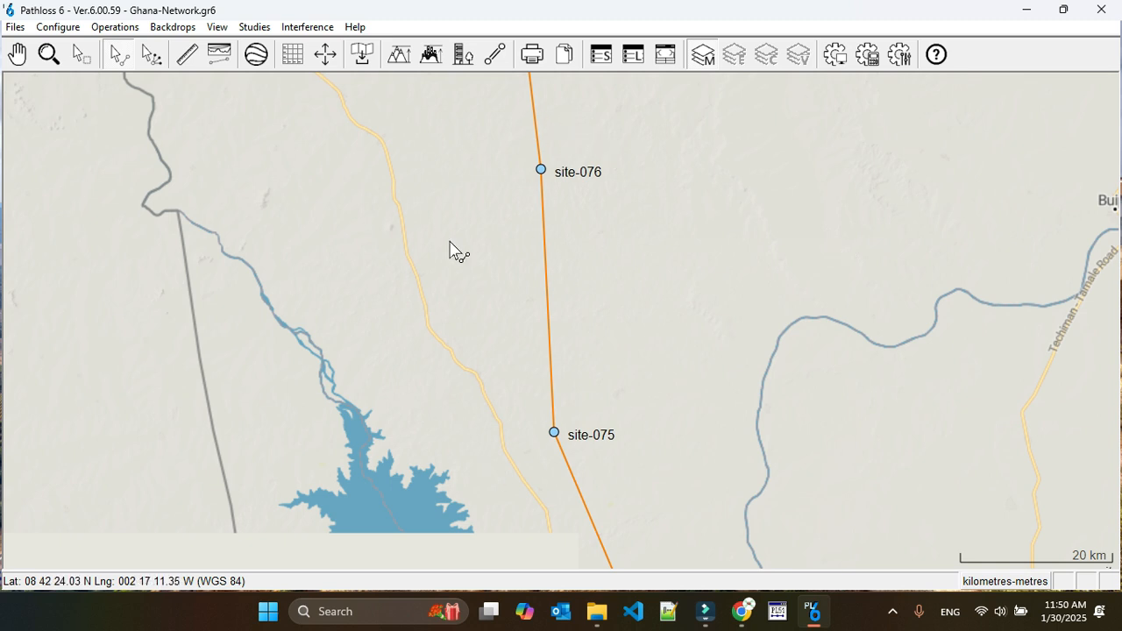
Open the transmission analysis of the link between site-076 and site-075 and maximize its window
click(544, 248)
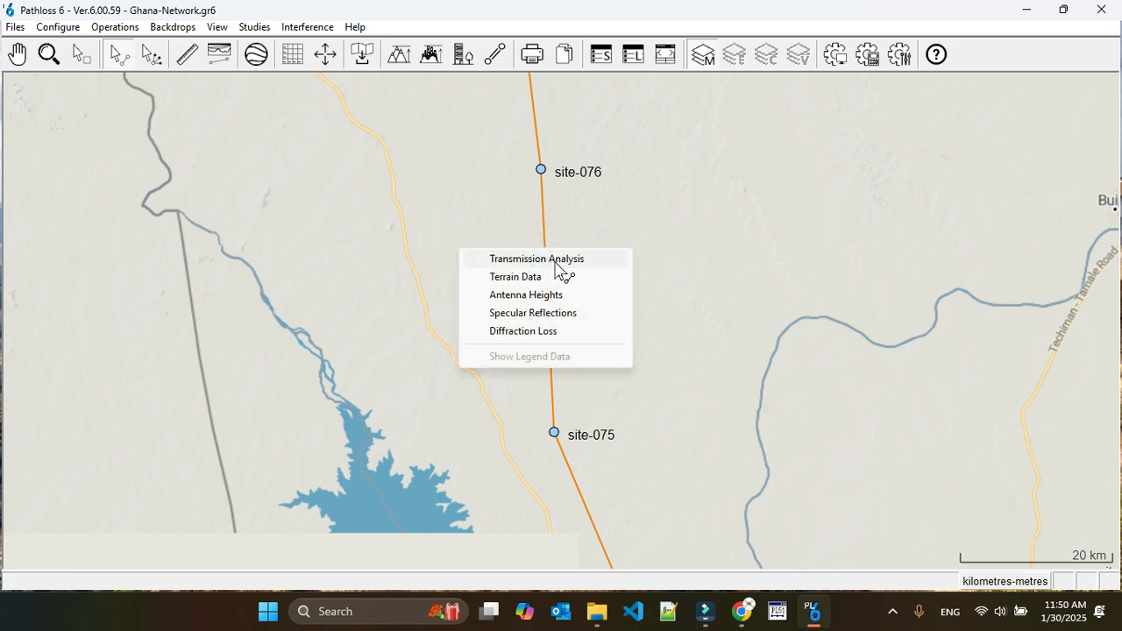
click(556, 261)
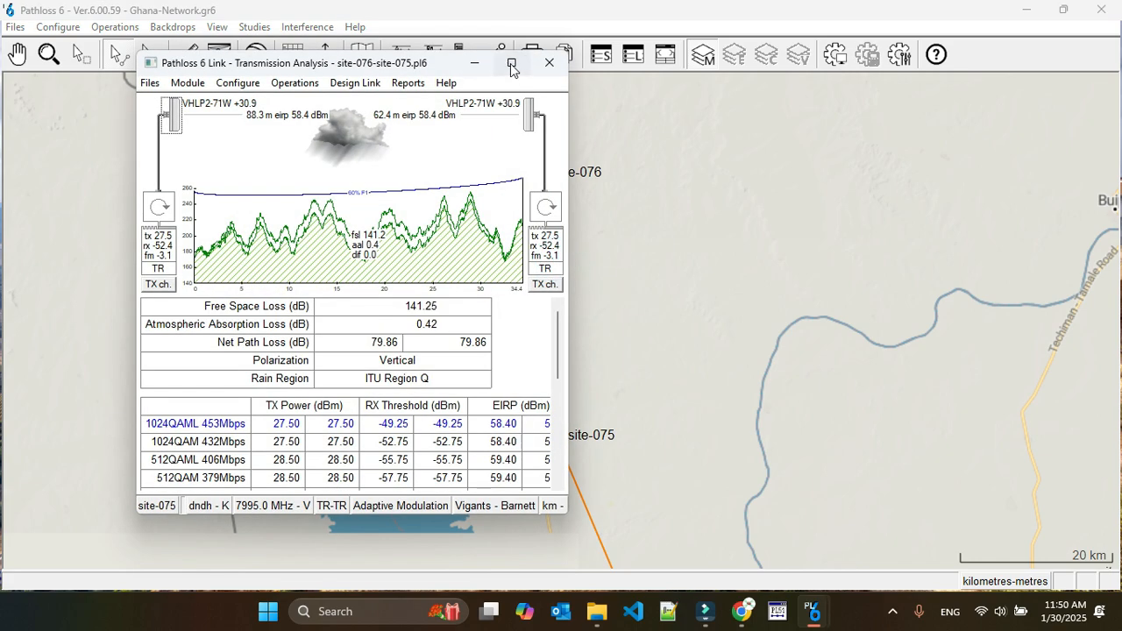
click(512, 64)
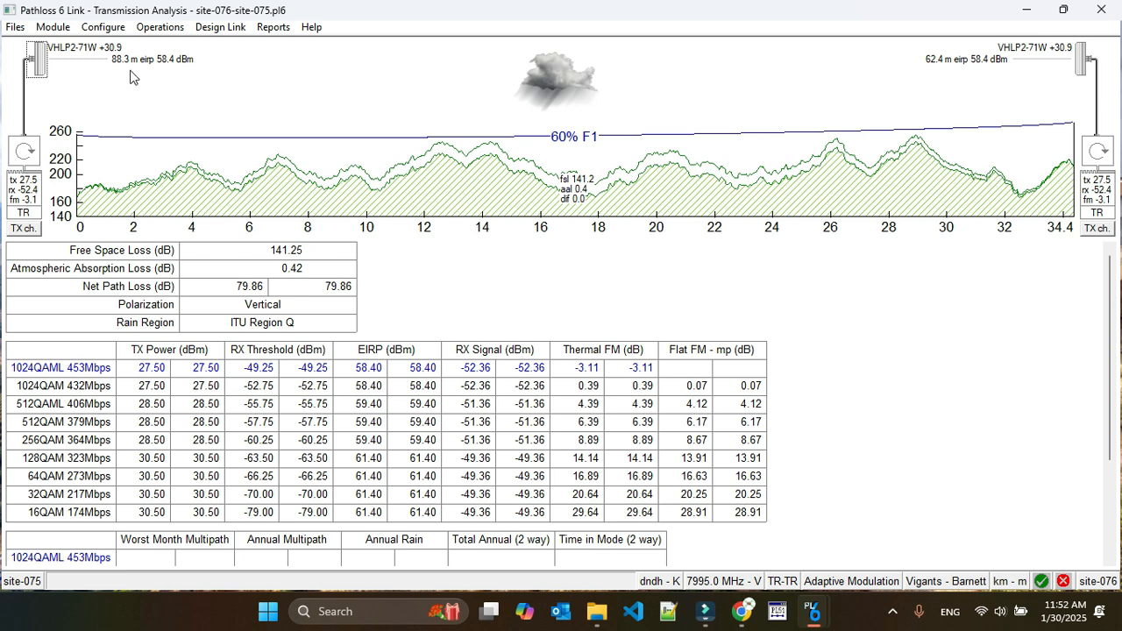
Switch the link from transmission analysis to the Specular Reflections module
mouse_move(100, 33)
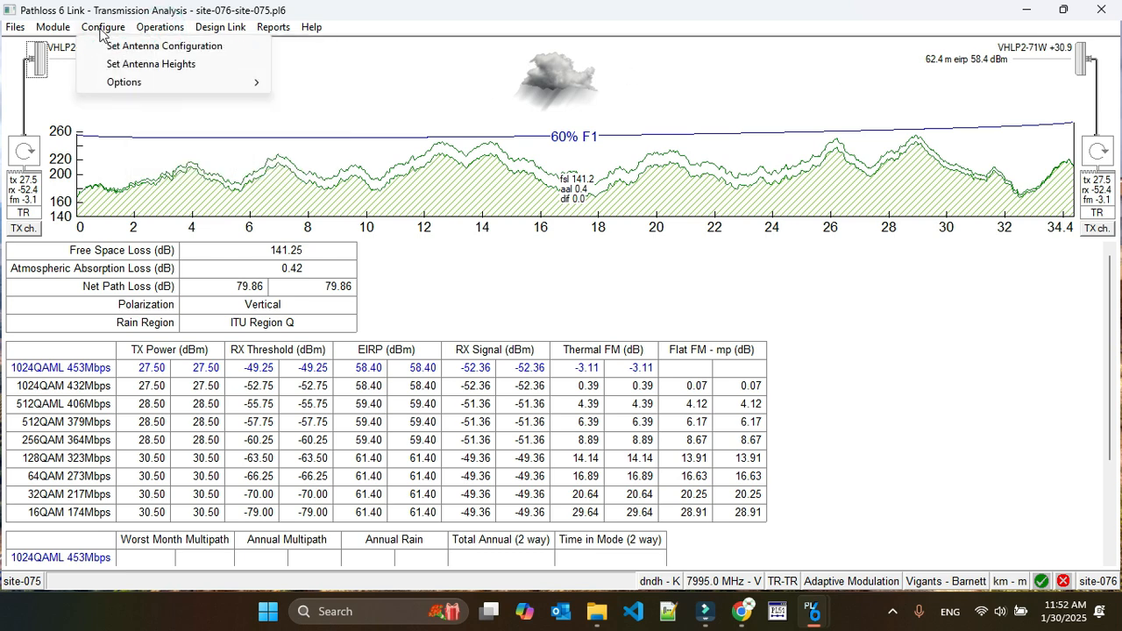
mouse_move(151, 33)
mouse_move(53, 27)
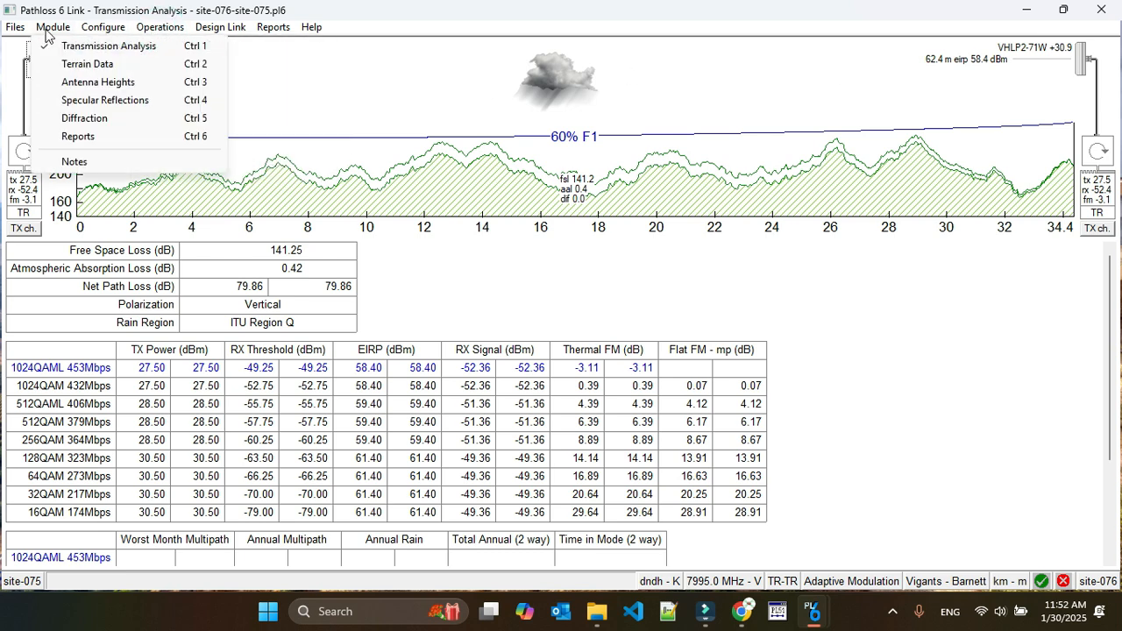
click(87, 111)
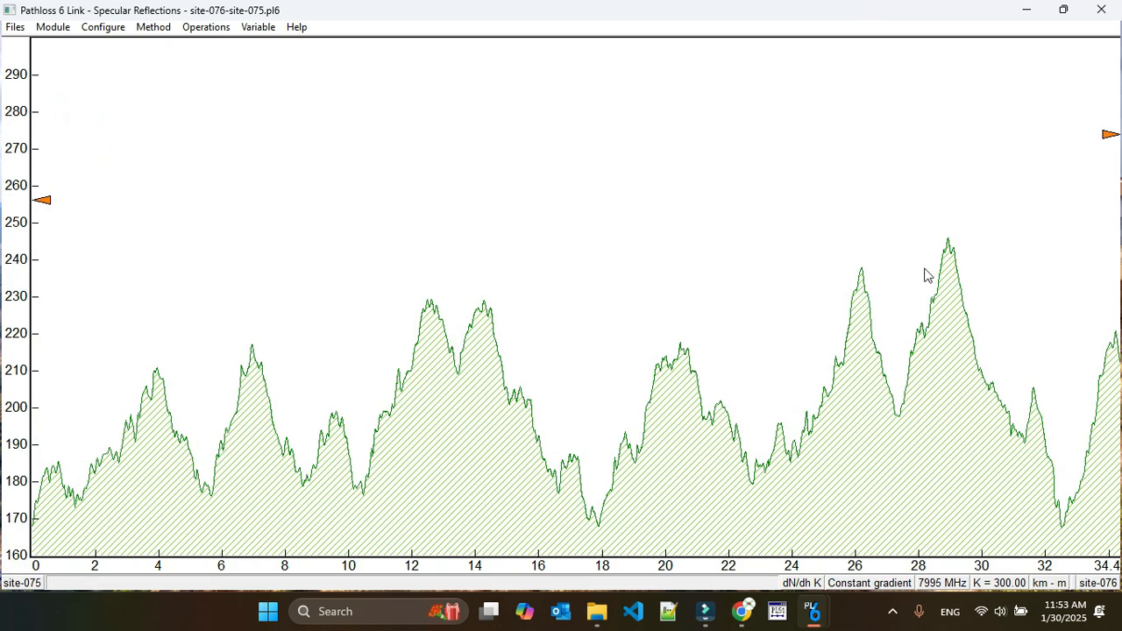
Run a Constant Gradient Ray Trace on the path profile with the existing antenna and frequency settings
click(156, 27)
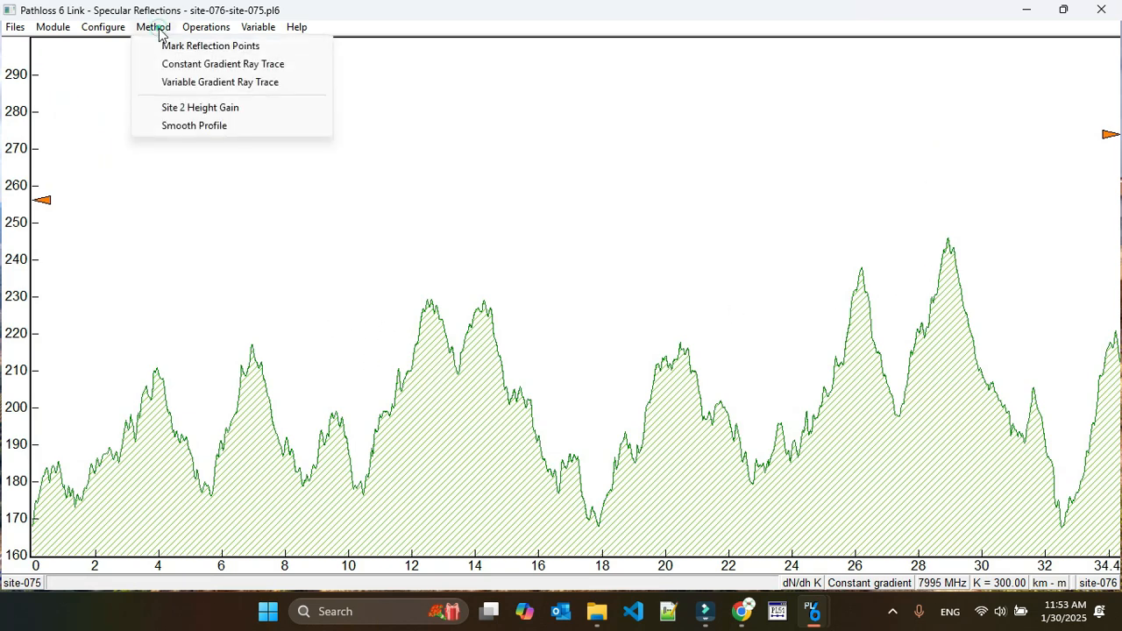
click(235, 64)
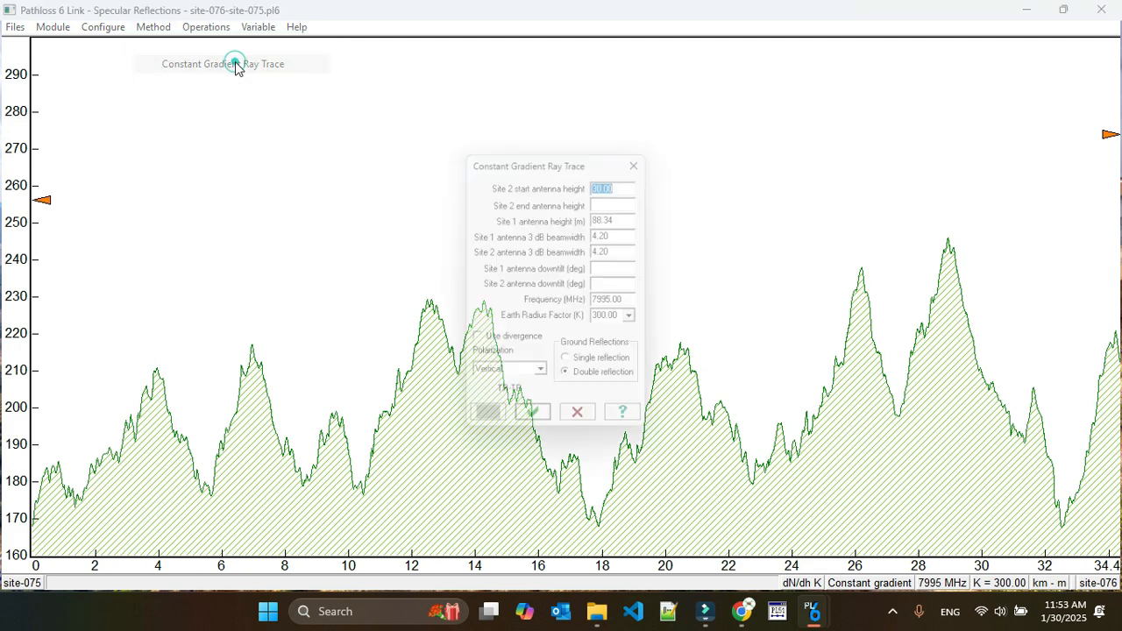
click(608, 195)
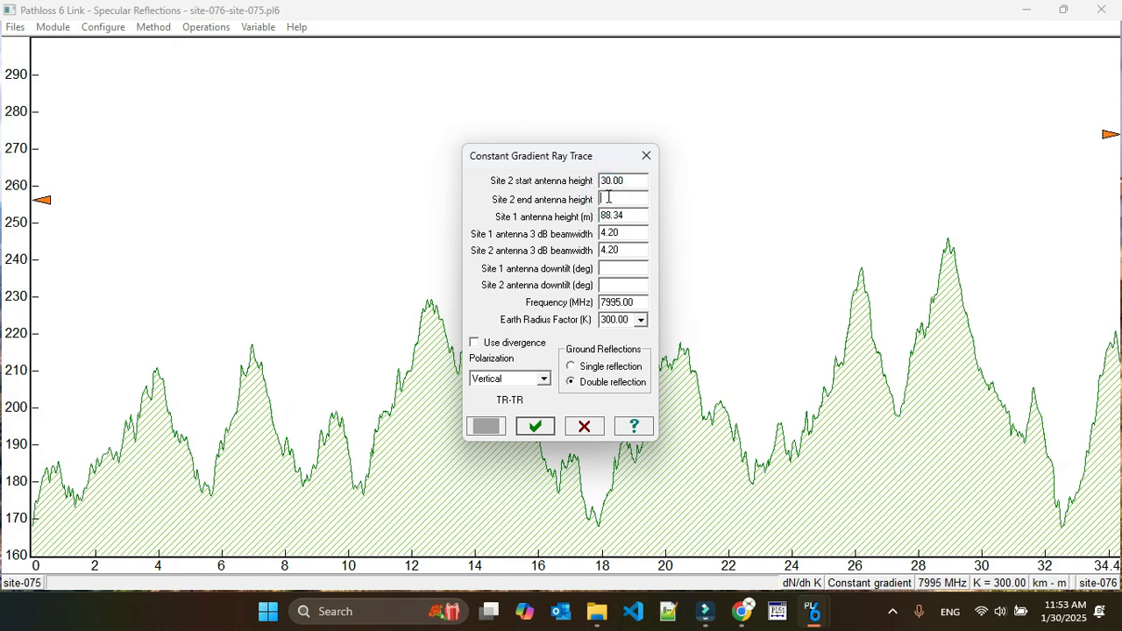
click(546, 426)
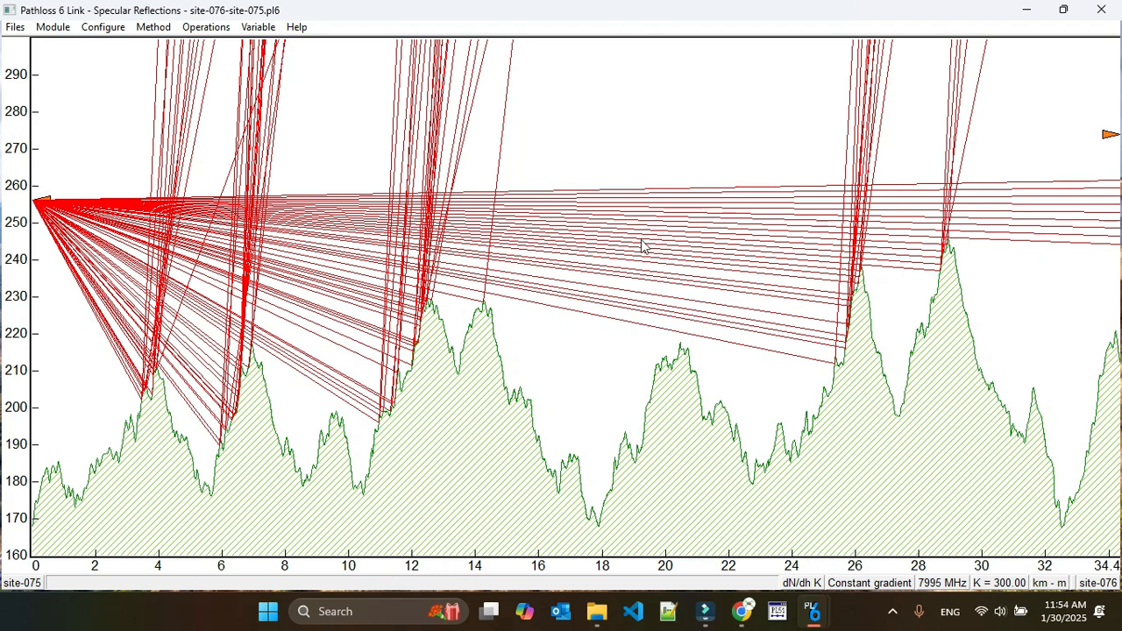
Run a Variable Gradient Ray Trace on the path profile with the existing settings
click(206, 27)
mouse_move(154, 27)
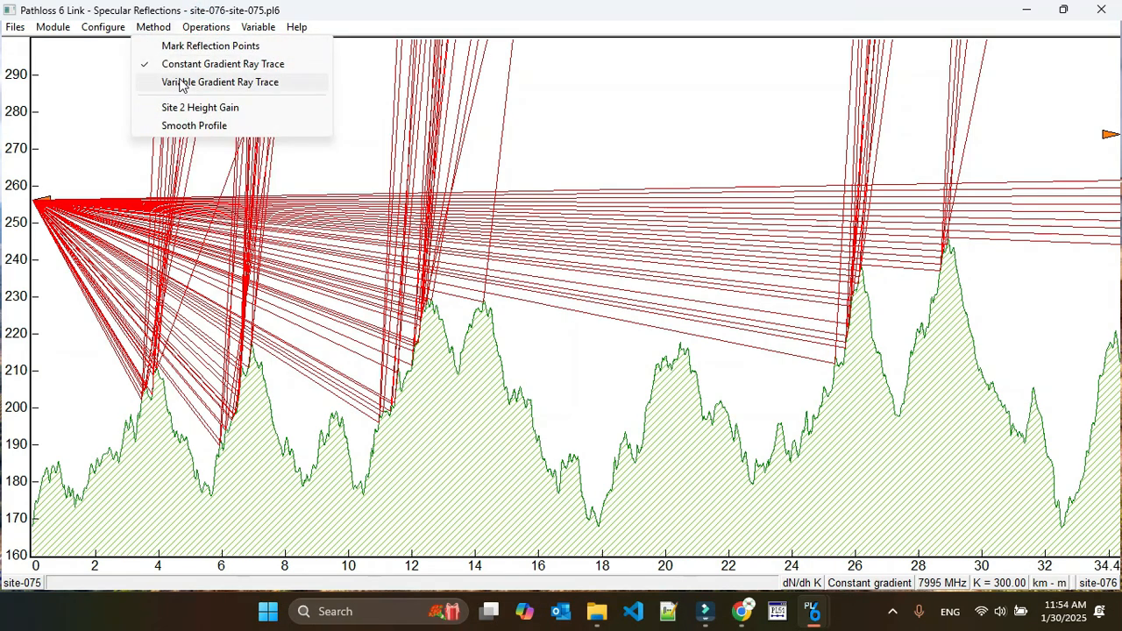
click(180, 80)
click(688, 250)
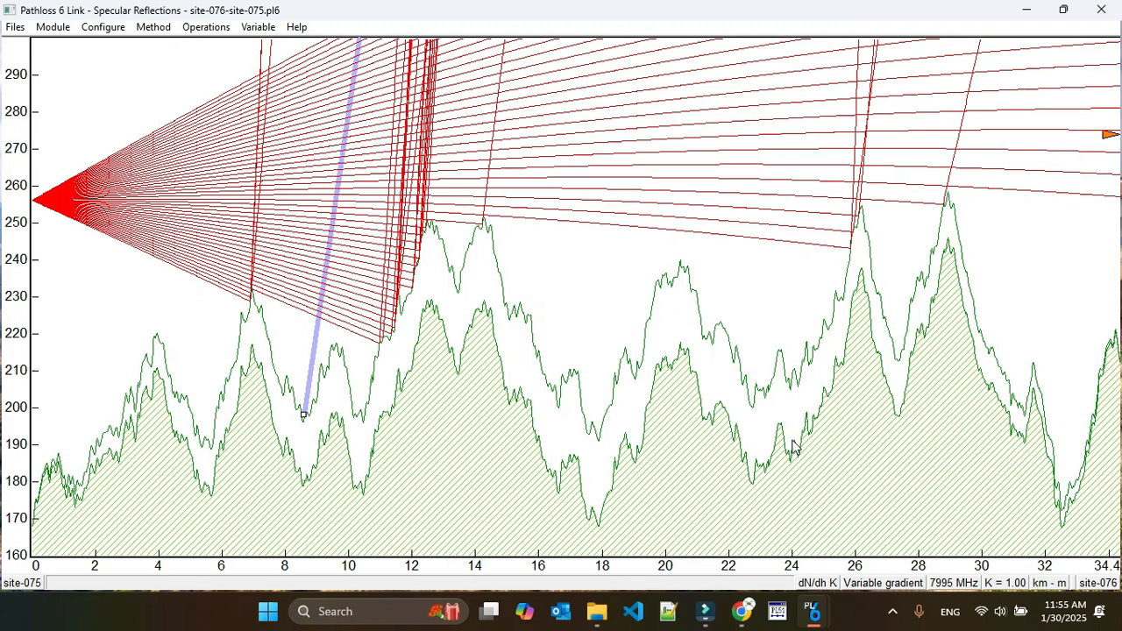
Review the M profile used by the variable gradient ray trace and accept the existing settings
click(885, 583)
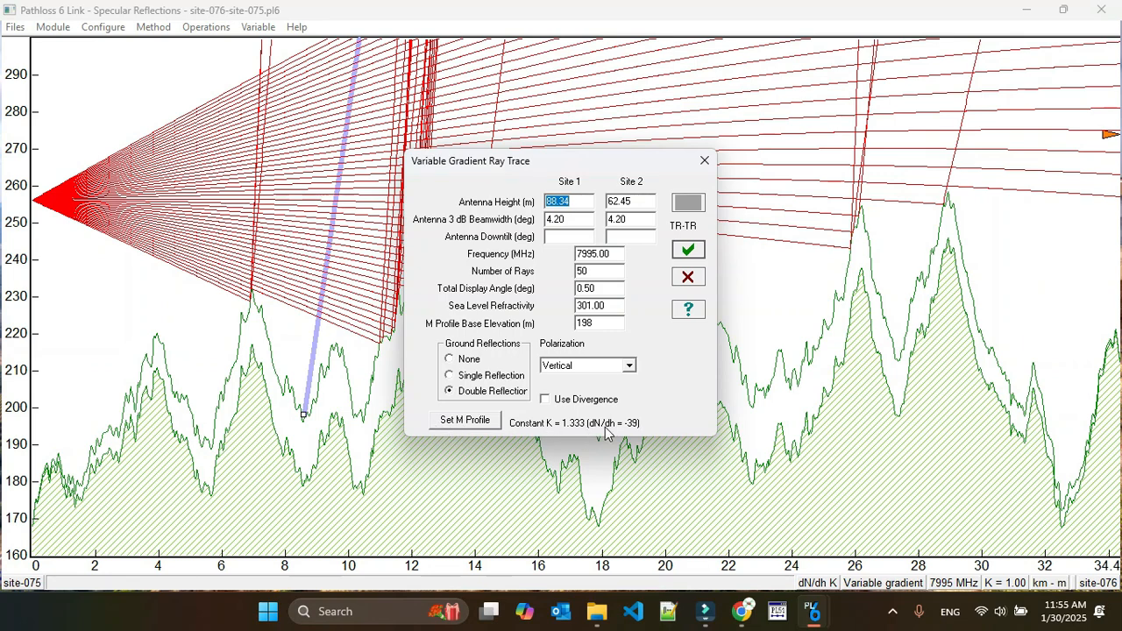
click(465, 420)
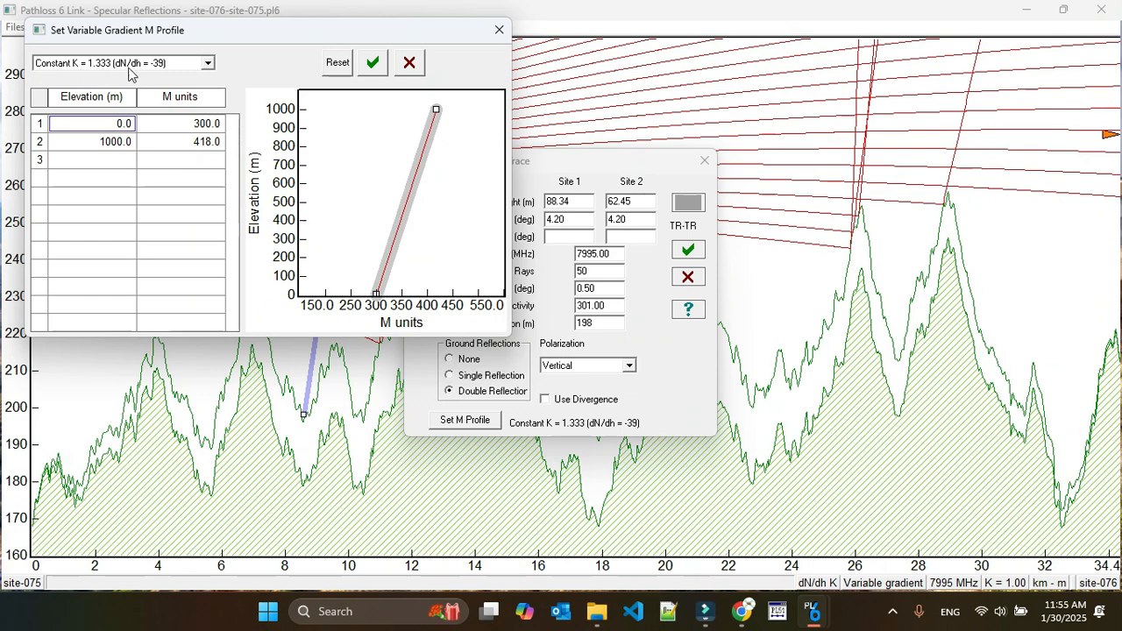
click(373, 62)
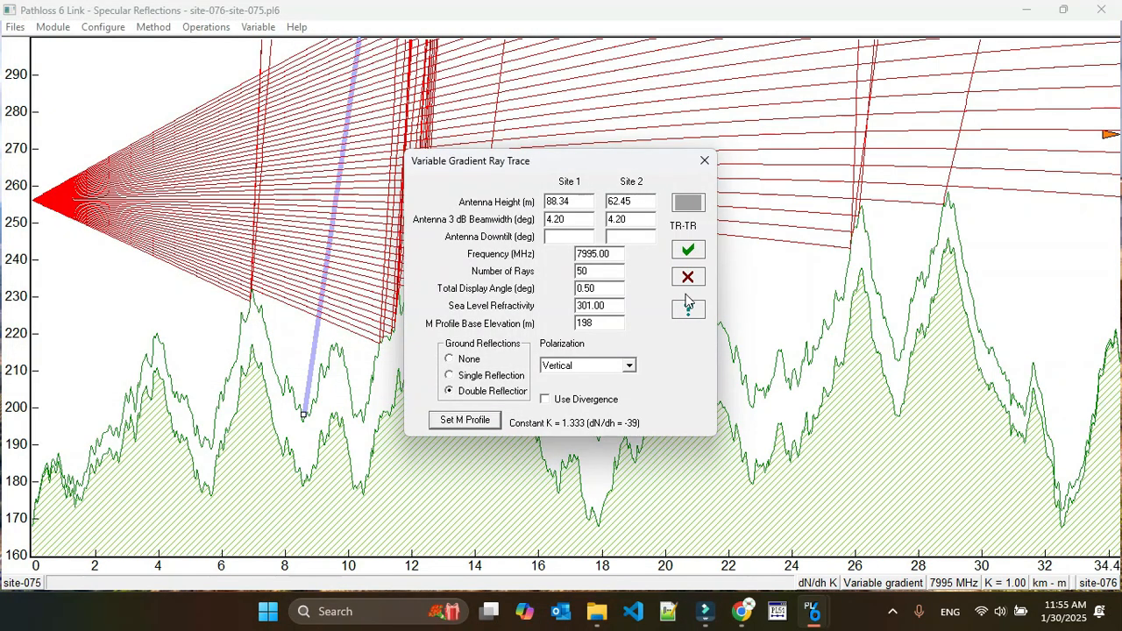
click(688, 251)
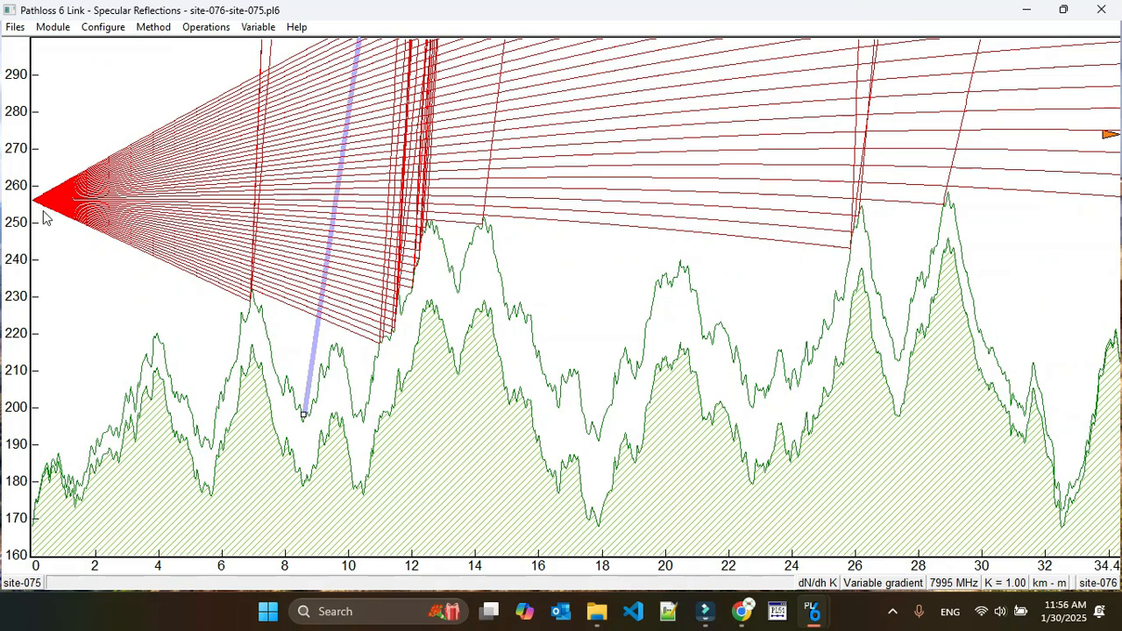
Set the M profile to Constant K = 1 (dN/dh = 0) and rerun the variable gradient ray trace
click(896, 583)
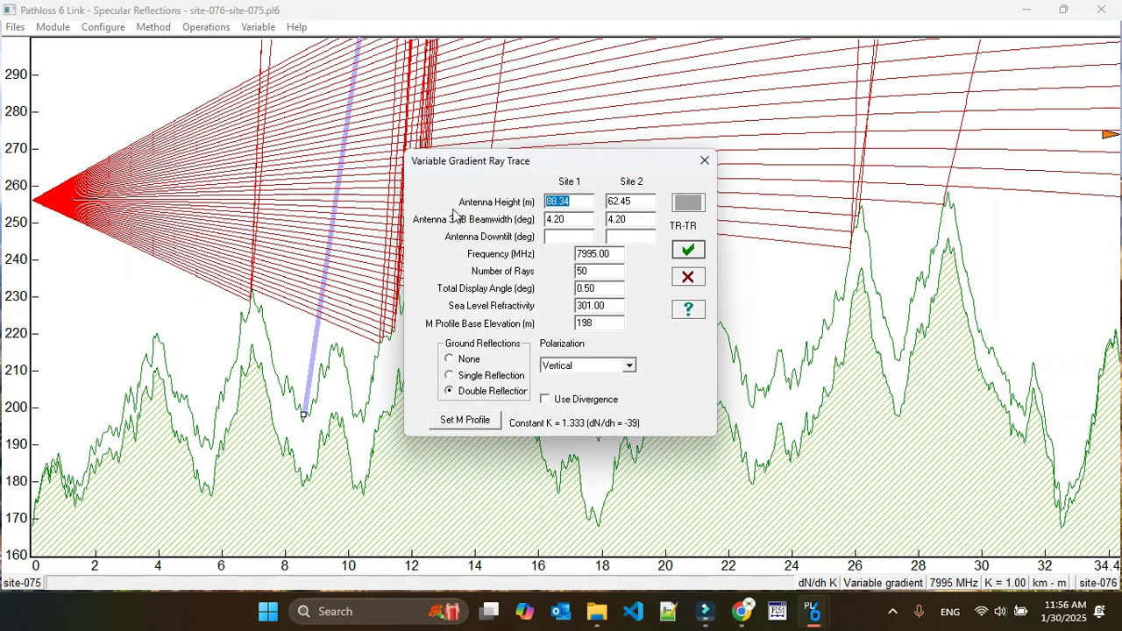
click(464, 419)
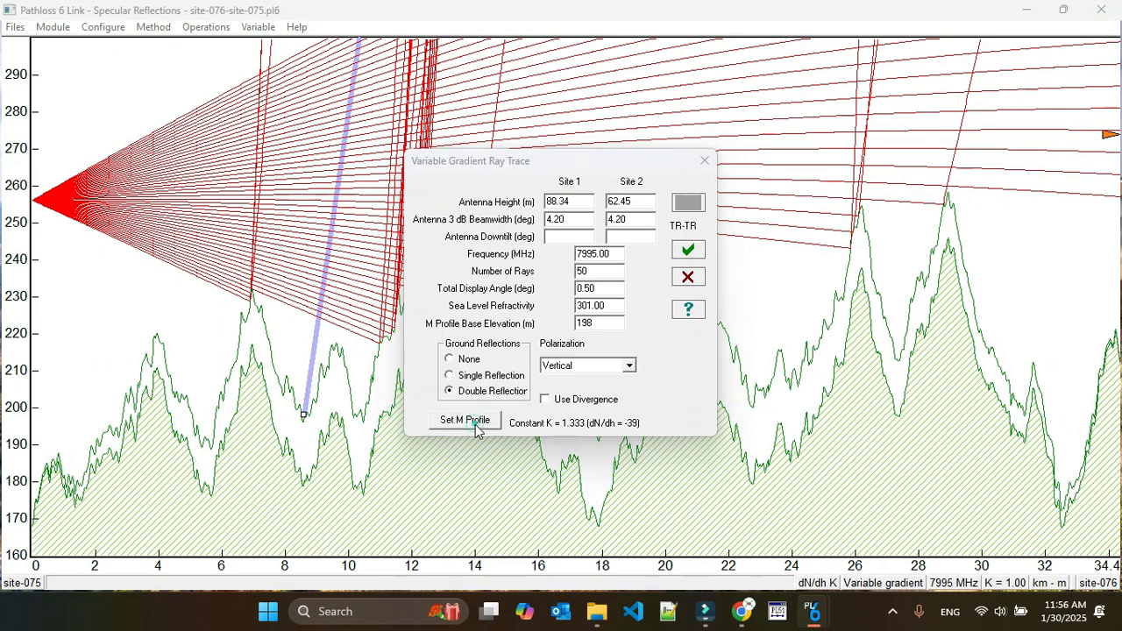
click(208, 63)
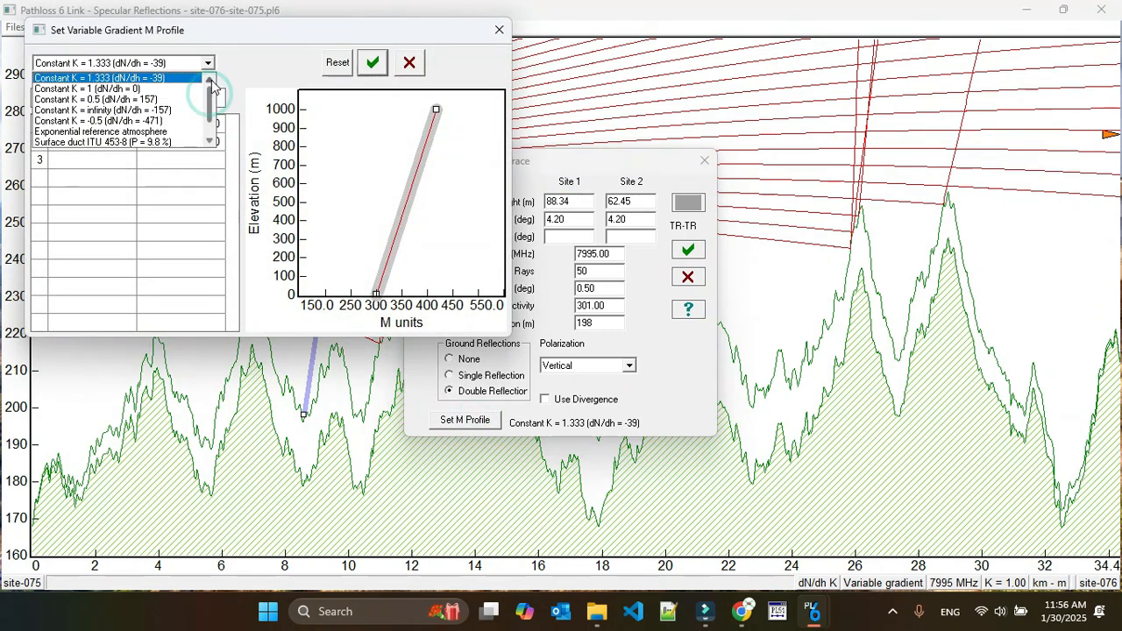
click(79, 88)
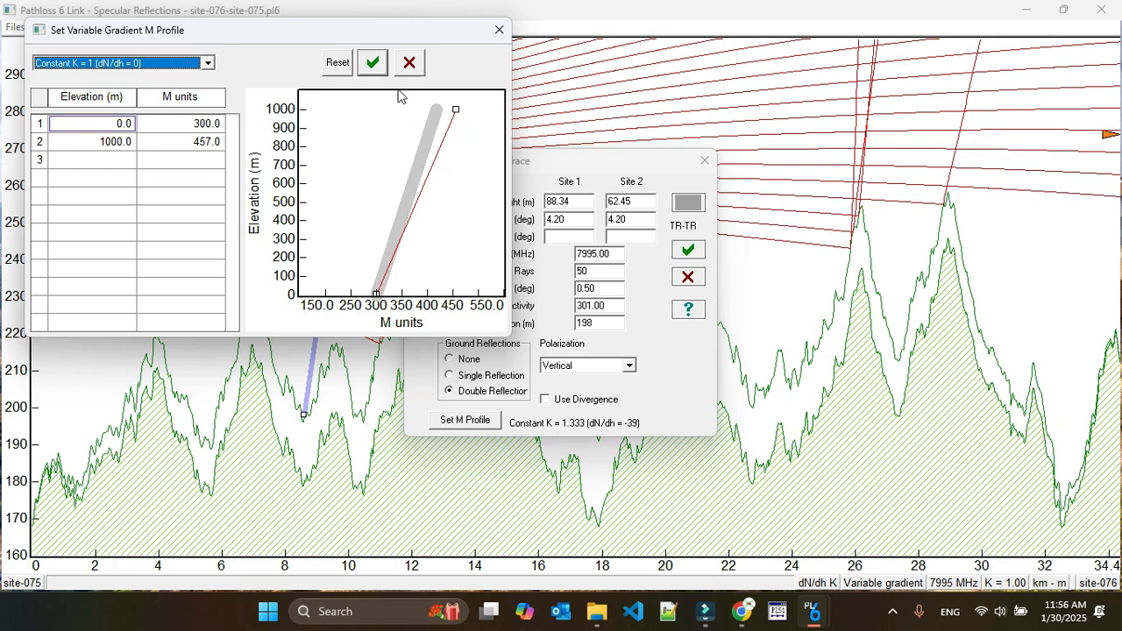
click(373, 62)
click(688, 253)
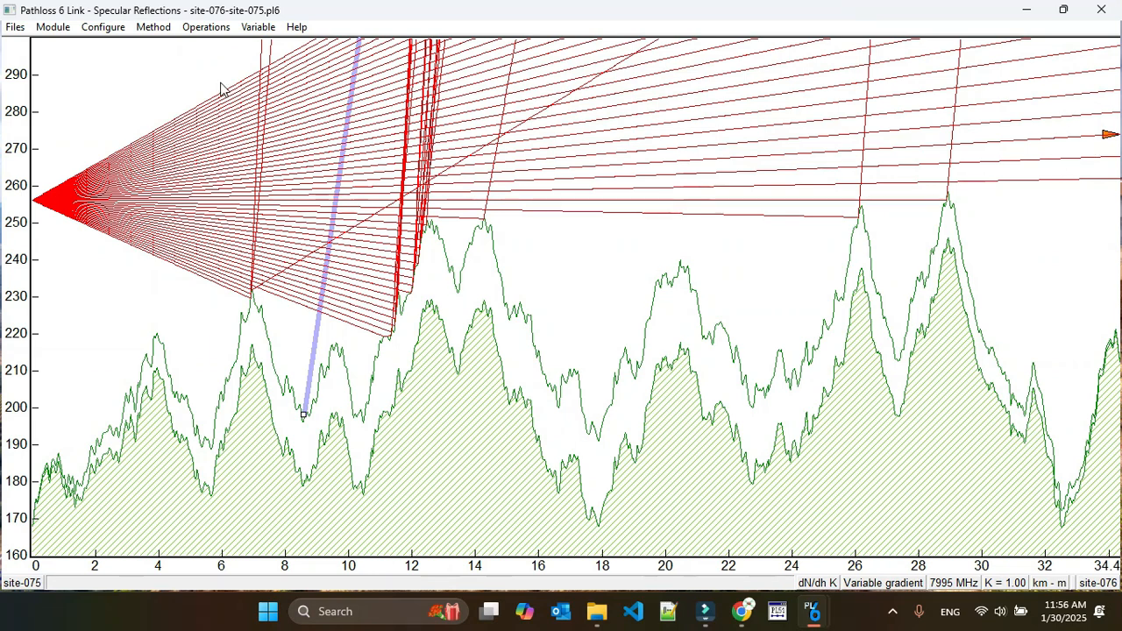
Change the M profile to Constant K = 0.5 (dN/dh = 157) and rerun the variable gradient ray trace
click(210, 33)
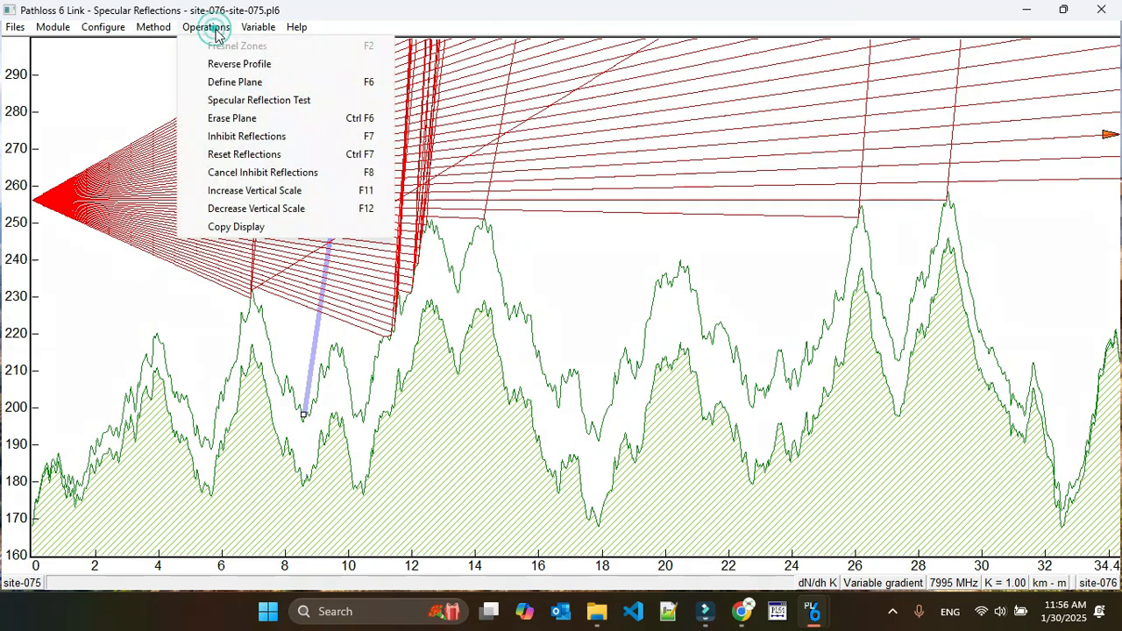
click(894, 586)
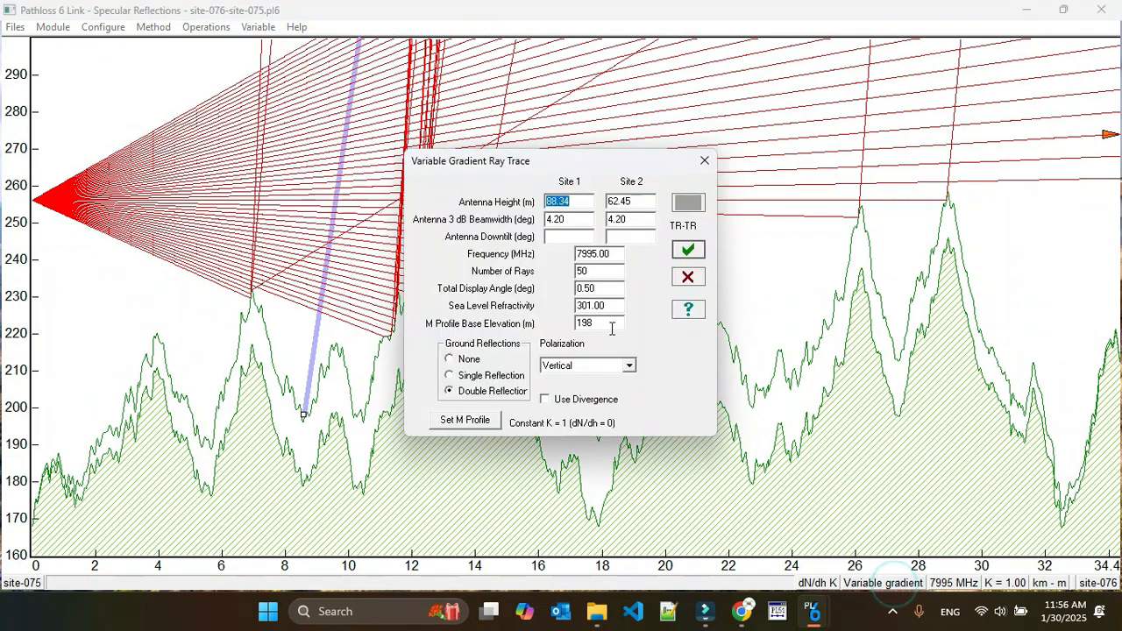
click(470, 422)
click(209, 64)
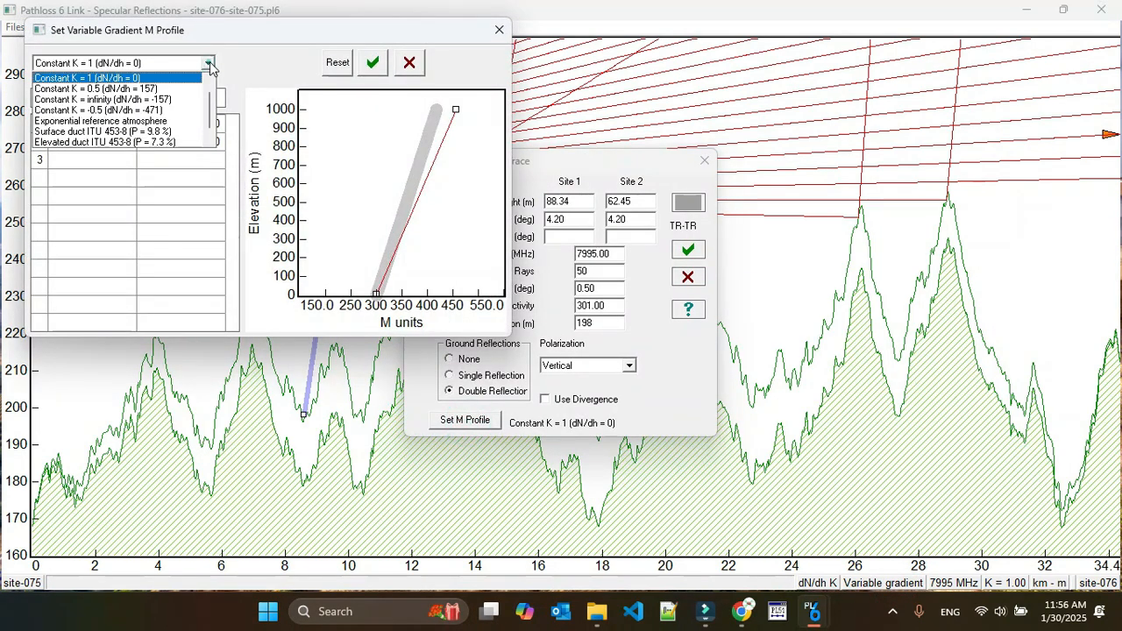
click(143, 90)
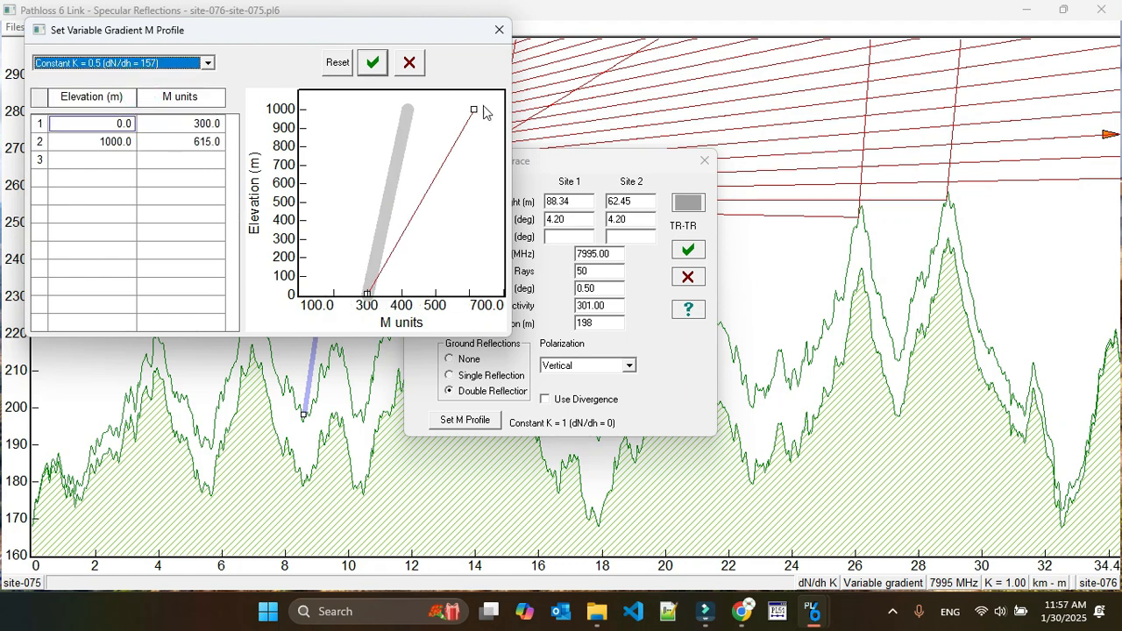
click(387, 75)
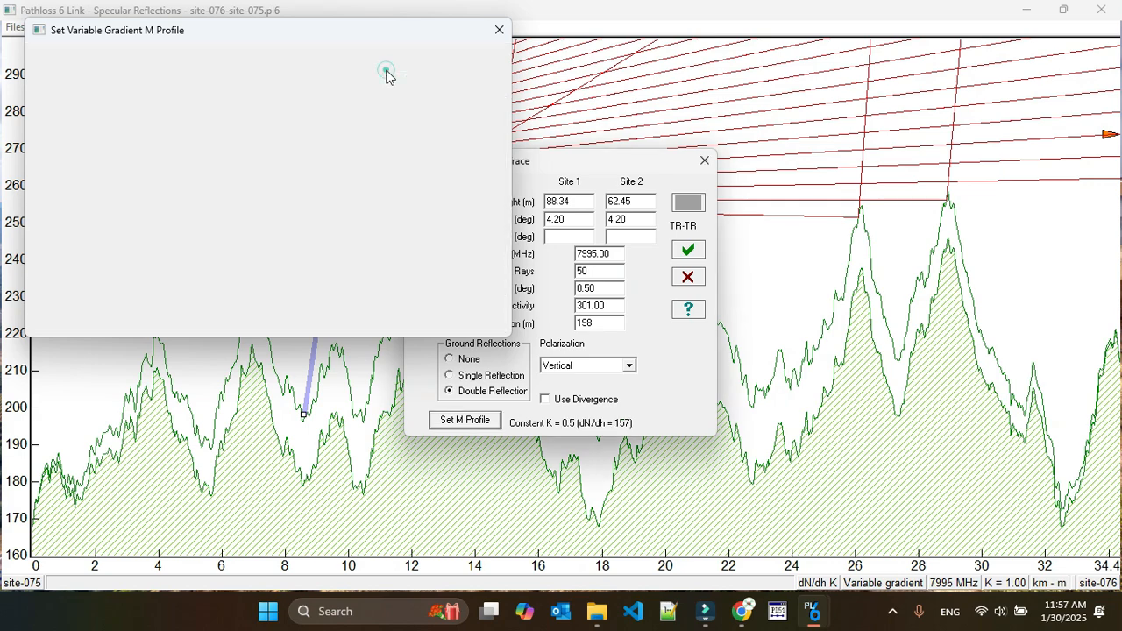
click(689, 253)
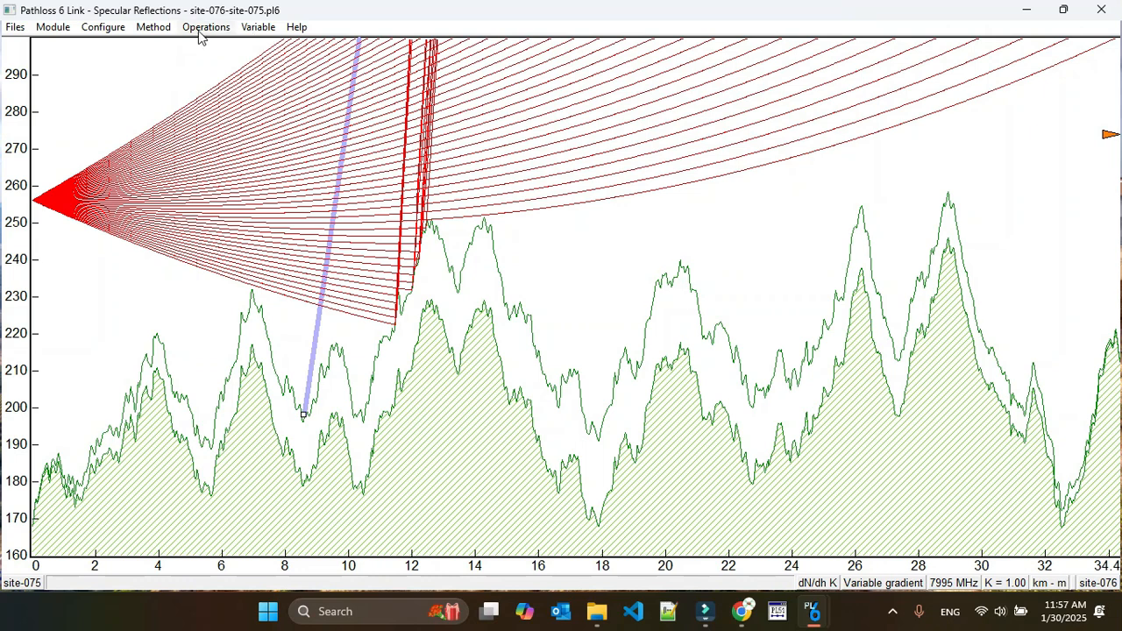
Set the M profile to Constant K = infinity (dN/dh = -157) and rerun the variable gradient ray trace
click(863, 582)
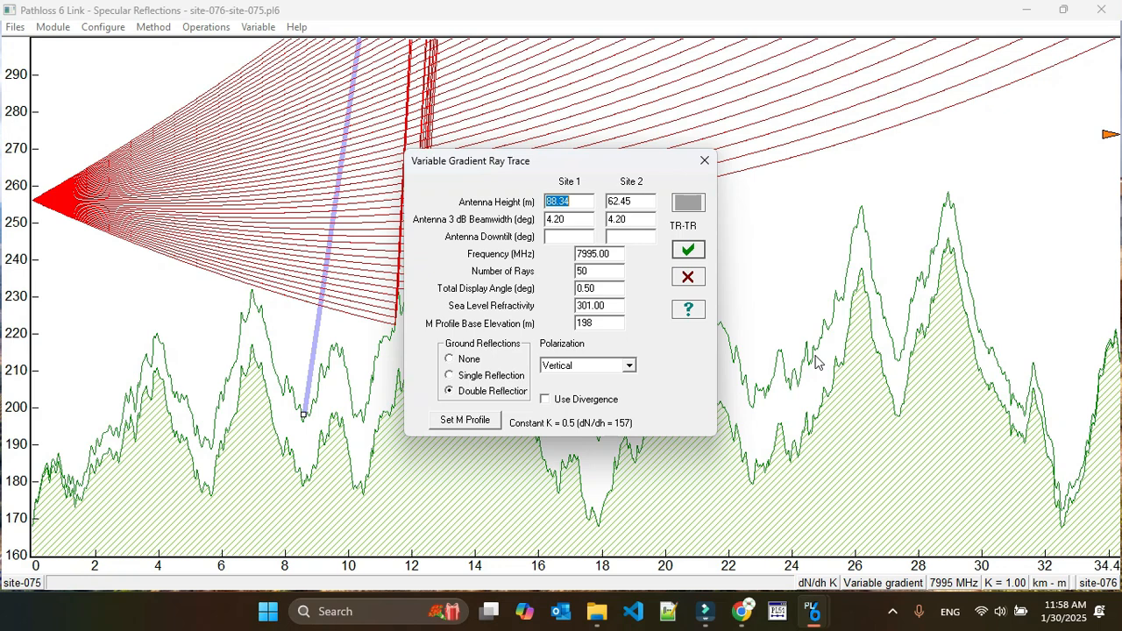
click(465, 420)
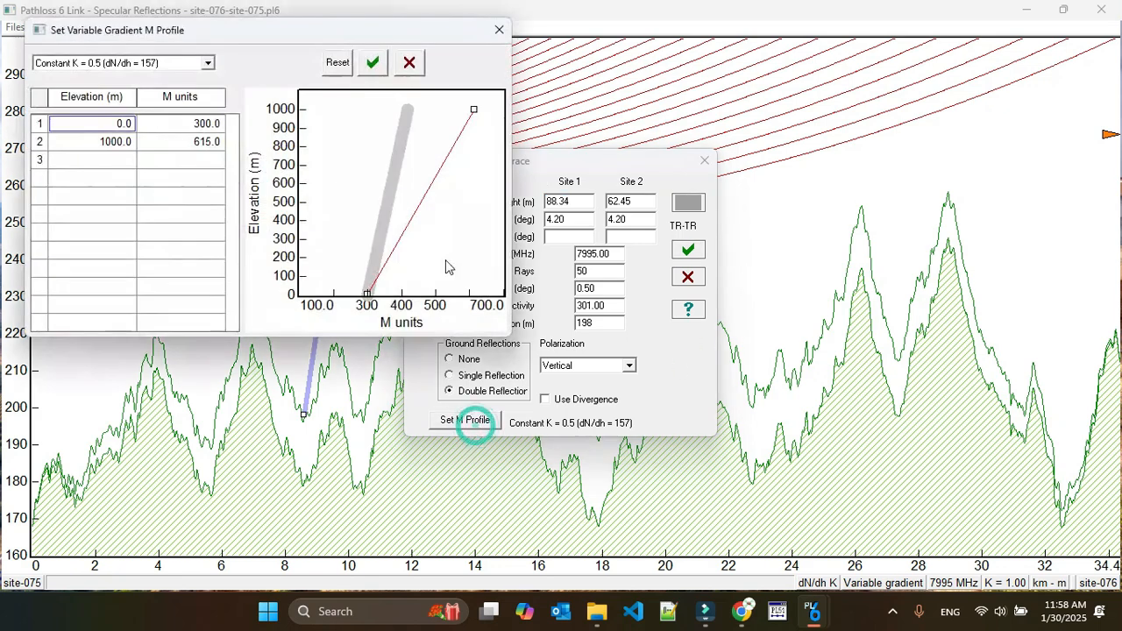
click(208, 63)
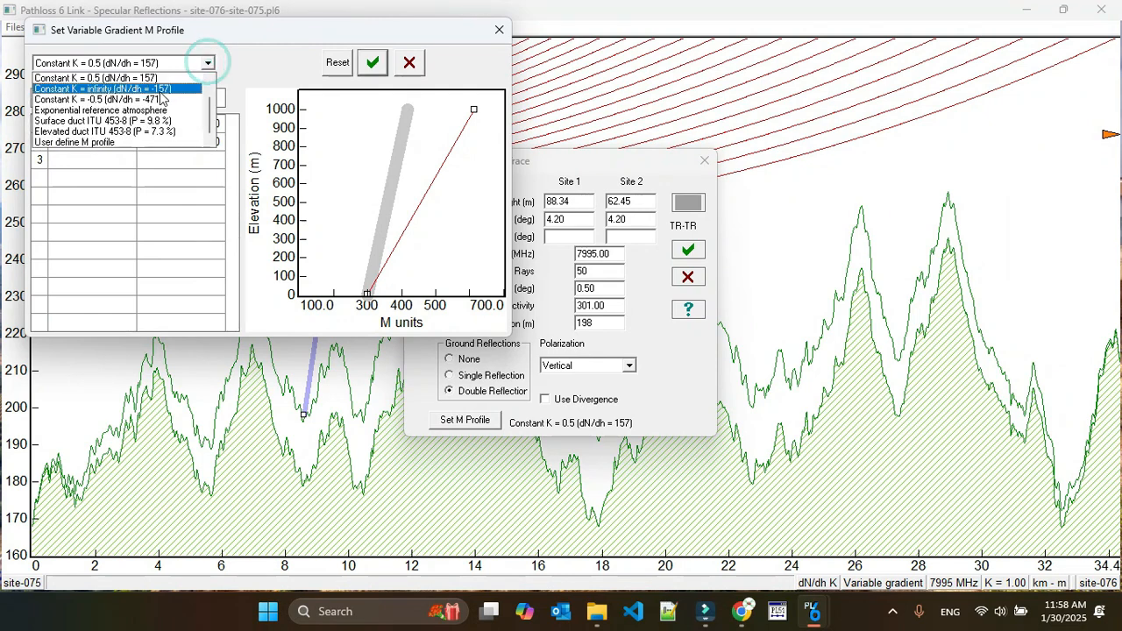
scroll(123, 92, up, 2)
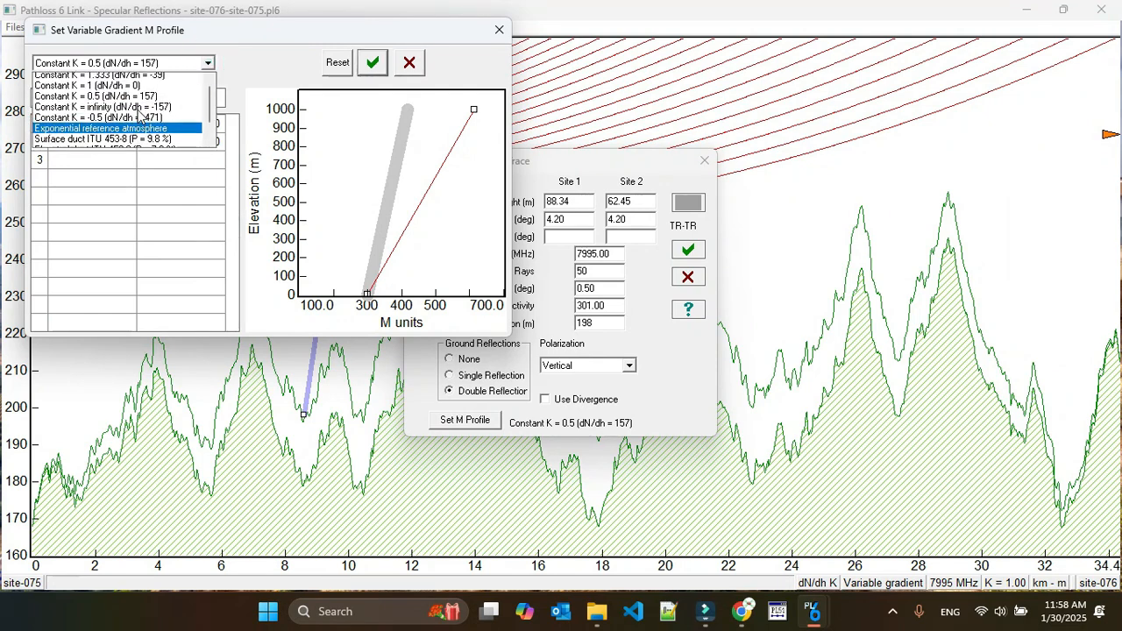
scroll(147, 108, down, 2)
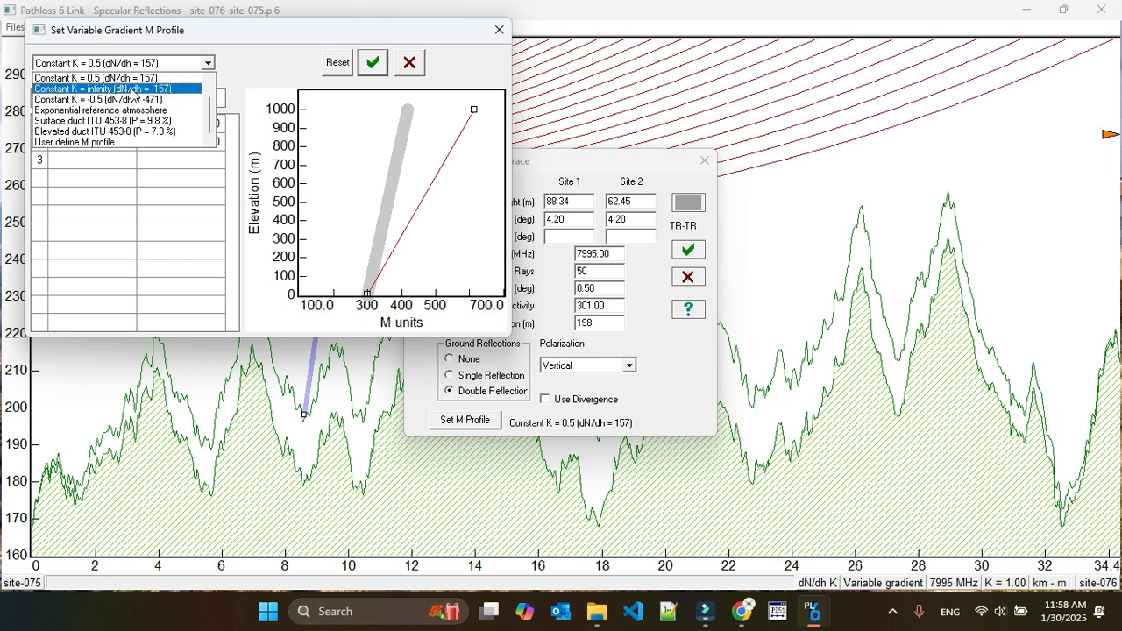
scroll(133, 95, up, 3)
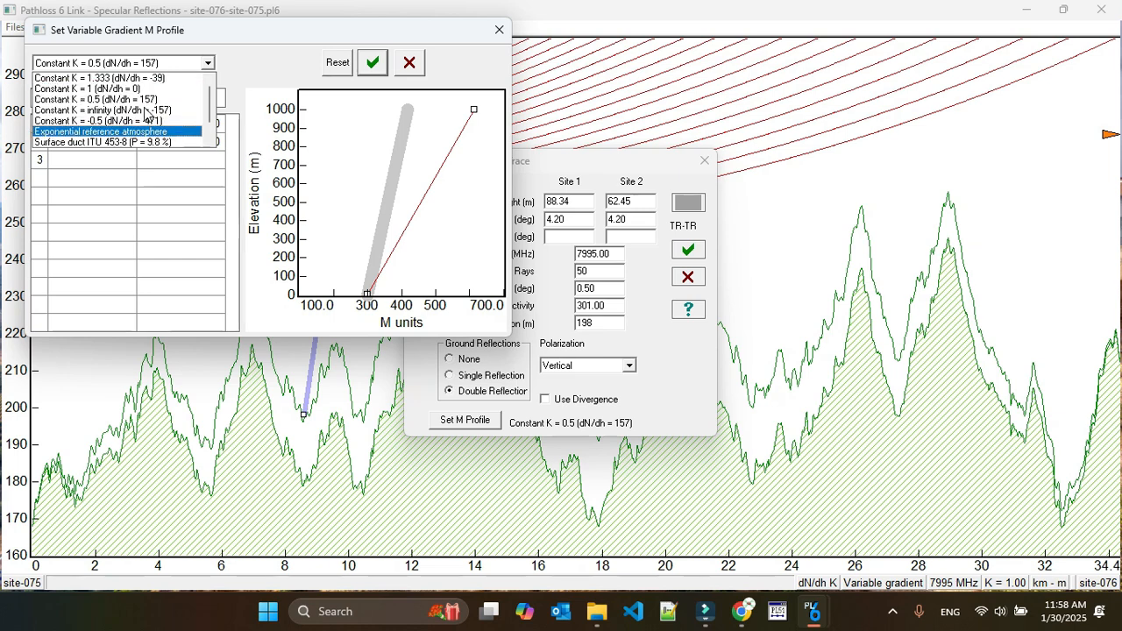
click(132, 120)
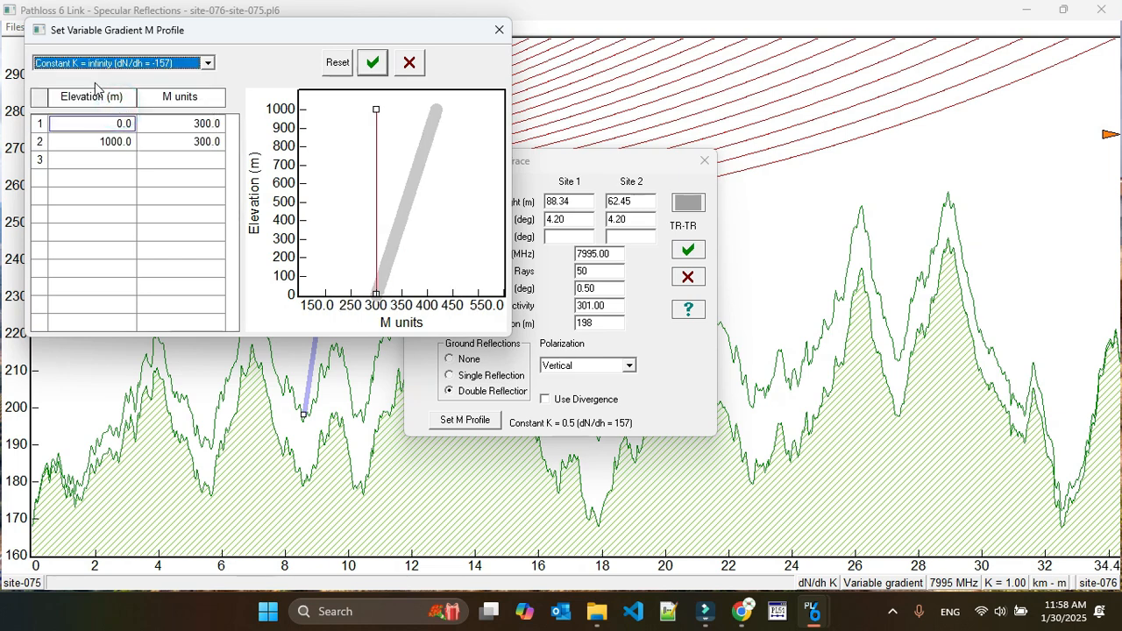
click(373, 65)
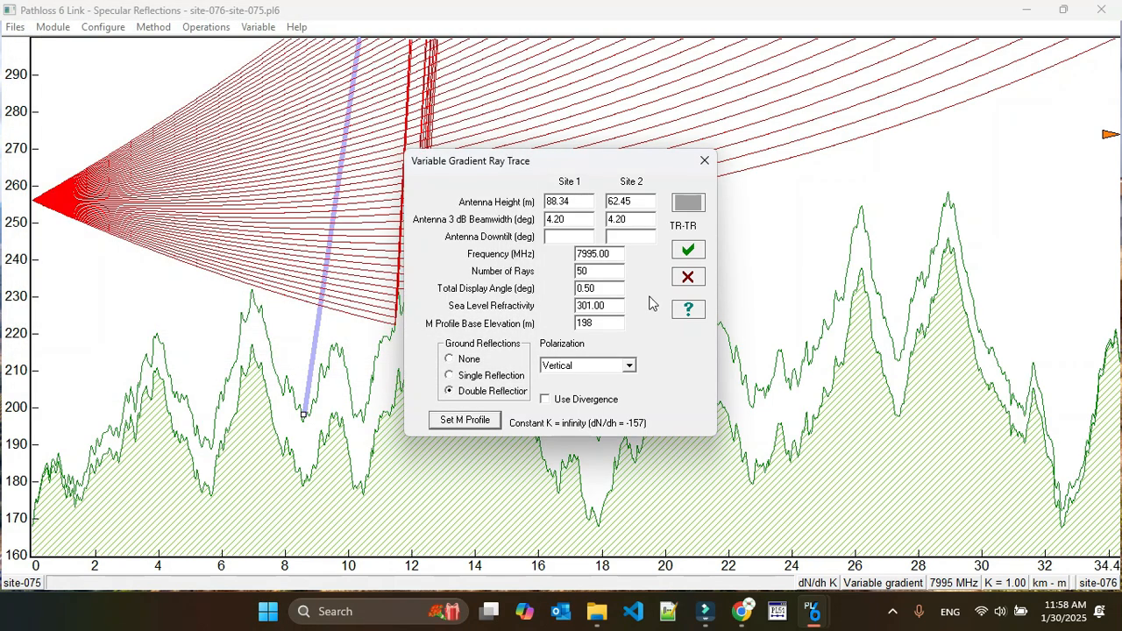
click(688, 252)
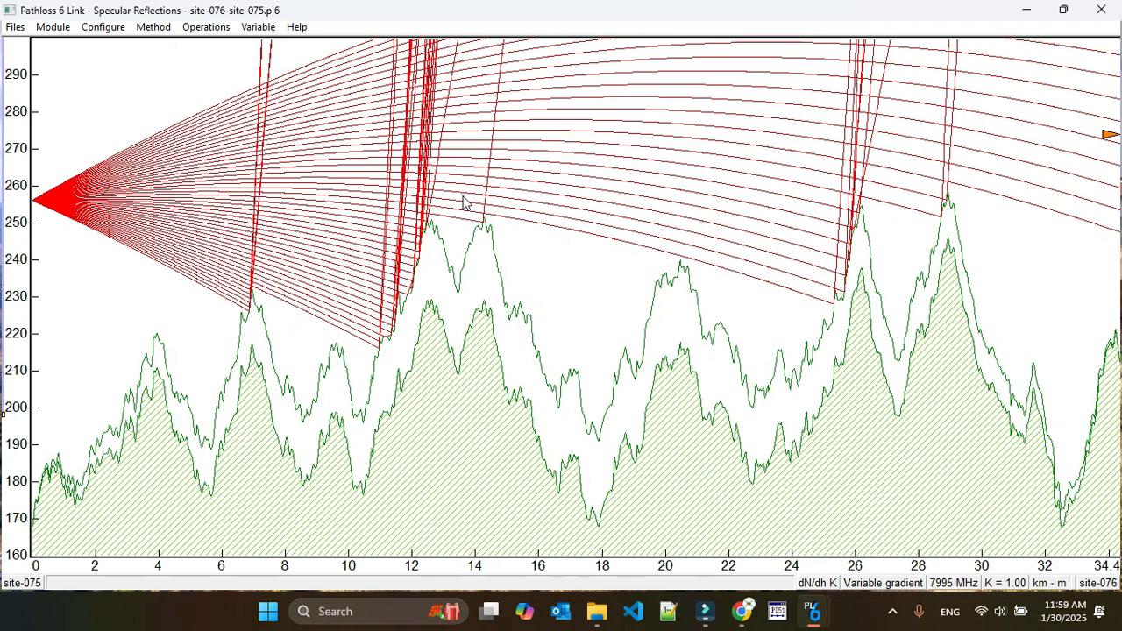
Change the M profile to Constant K = -0.5 (dN/dh = -471) and rerun the variable gradient ray trace
click(873, 586)
click(465, 420)
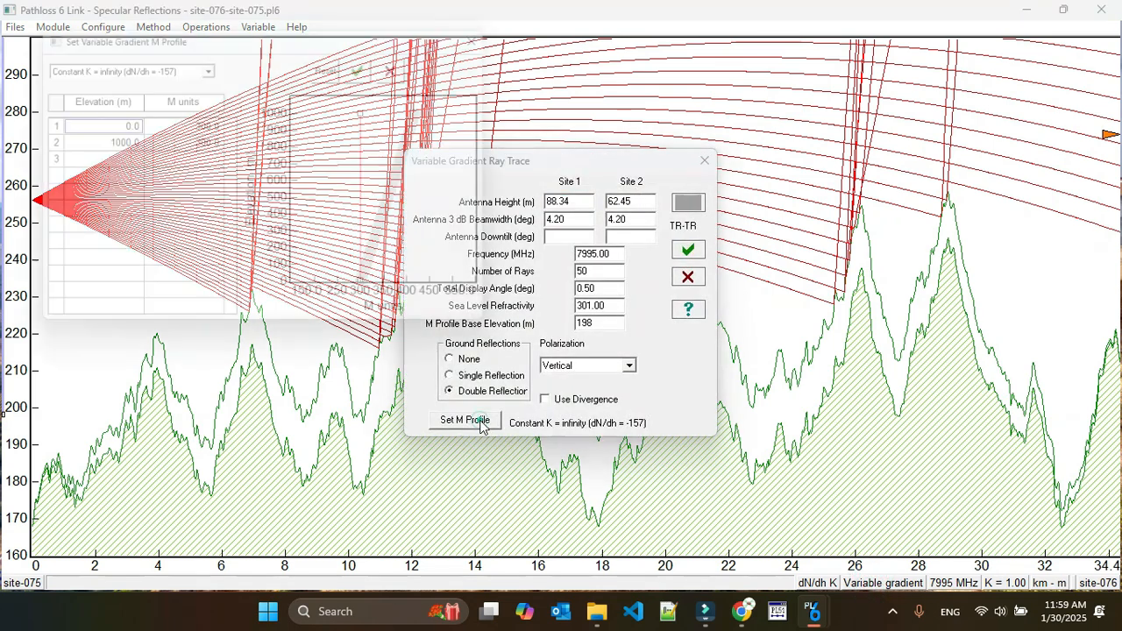
click(207, 64)
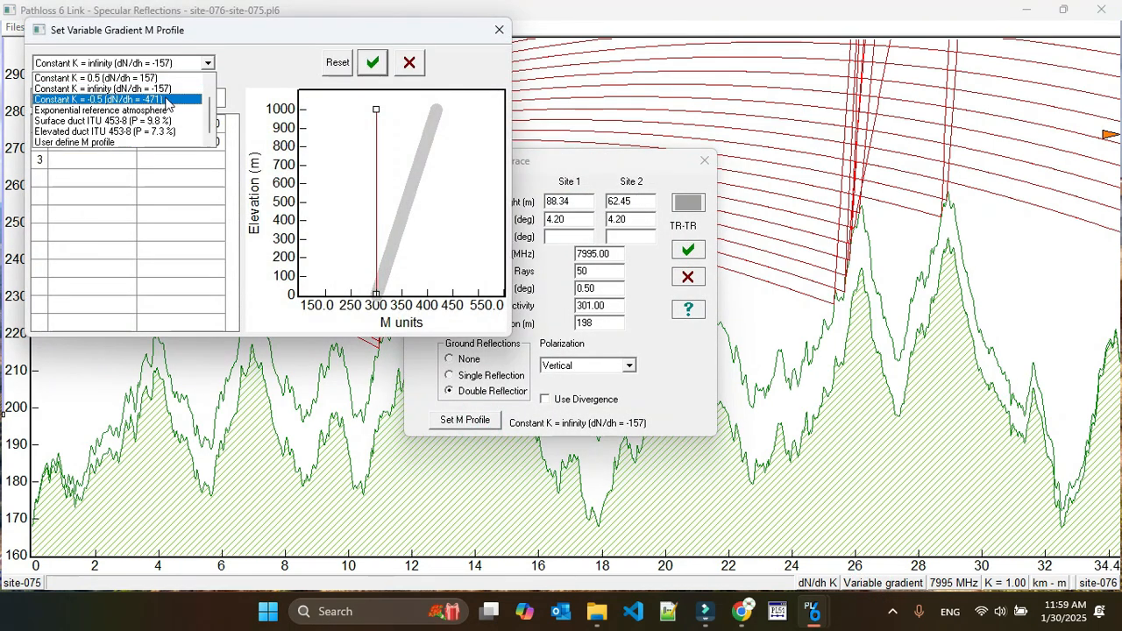
click(166, 101)
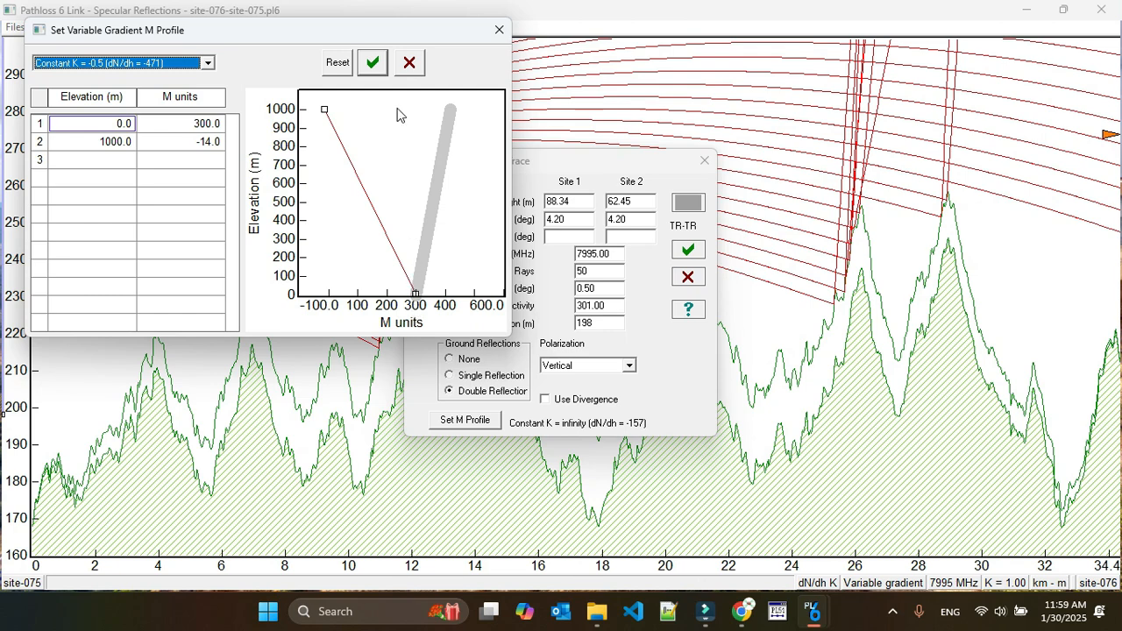
click(373, 62)
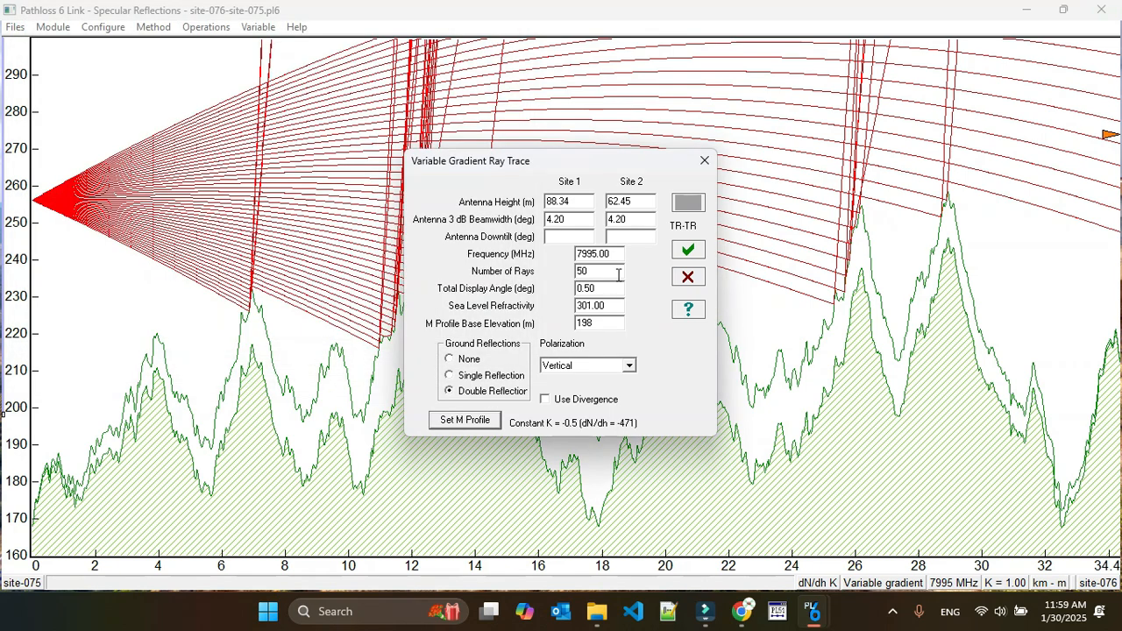
click(687, 251)
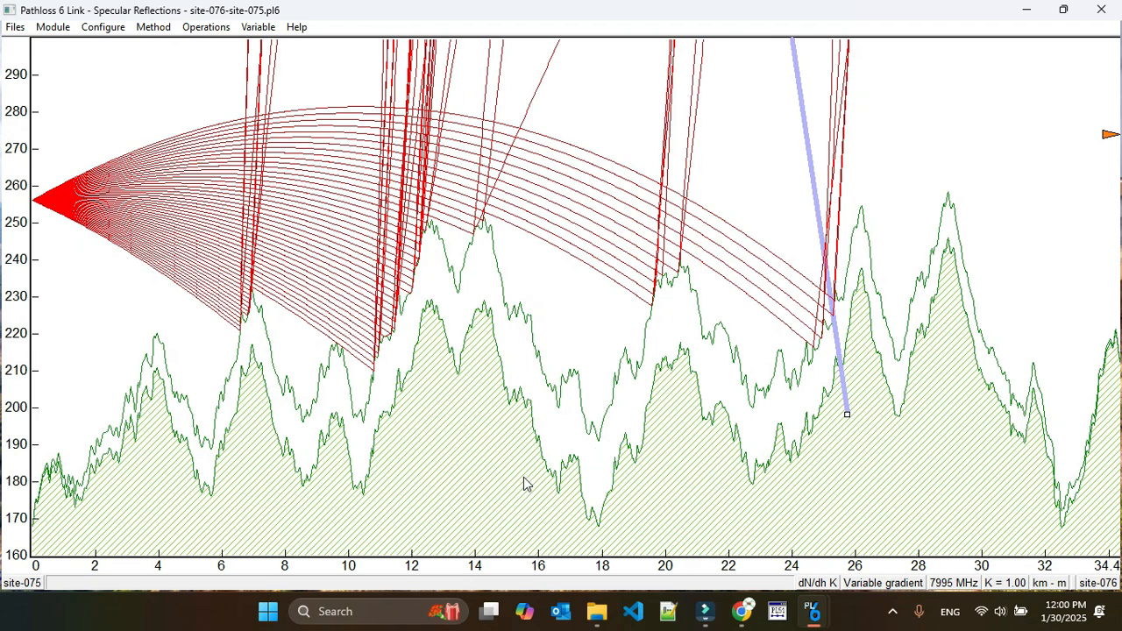
Examine the annual ITU-R .453-14 refractivity gradient and K reference for the link at 65 meters height AGL
click(822, 585)
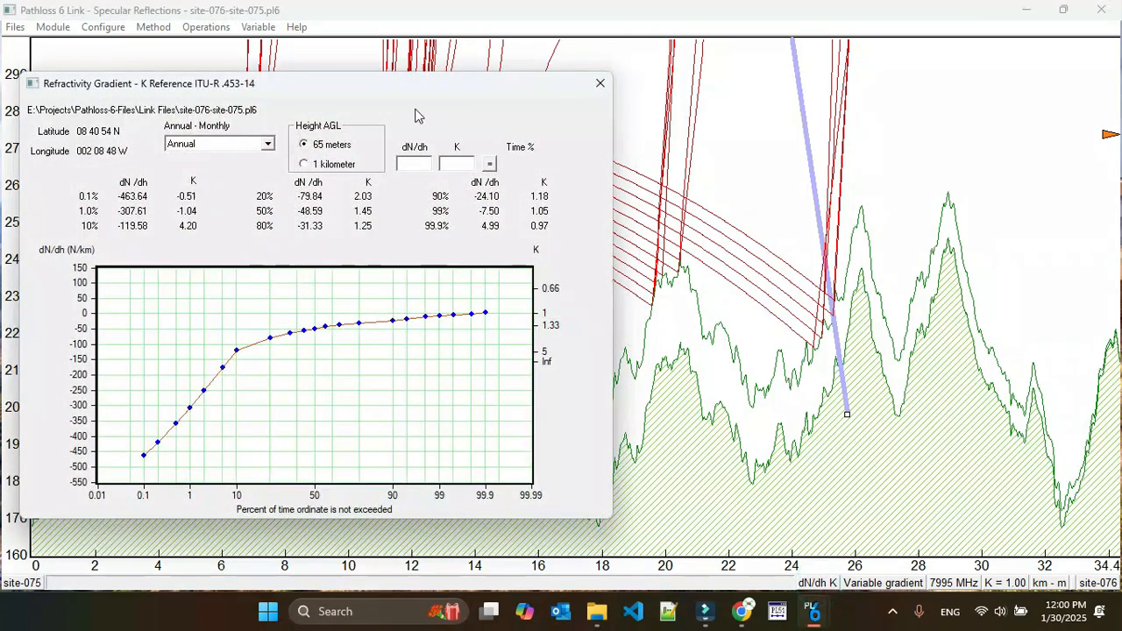
drag(377, 87, 582, 80)
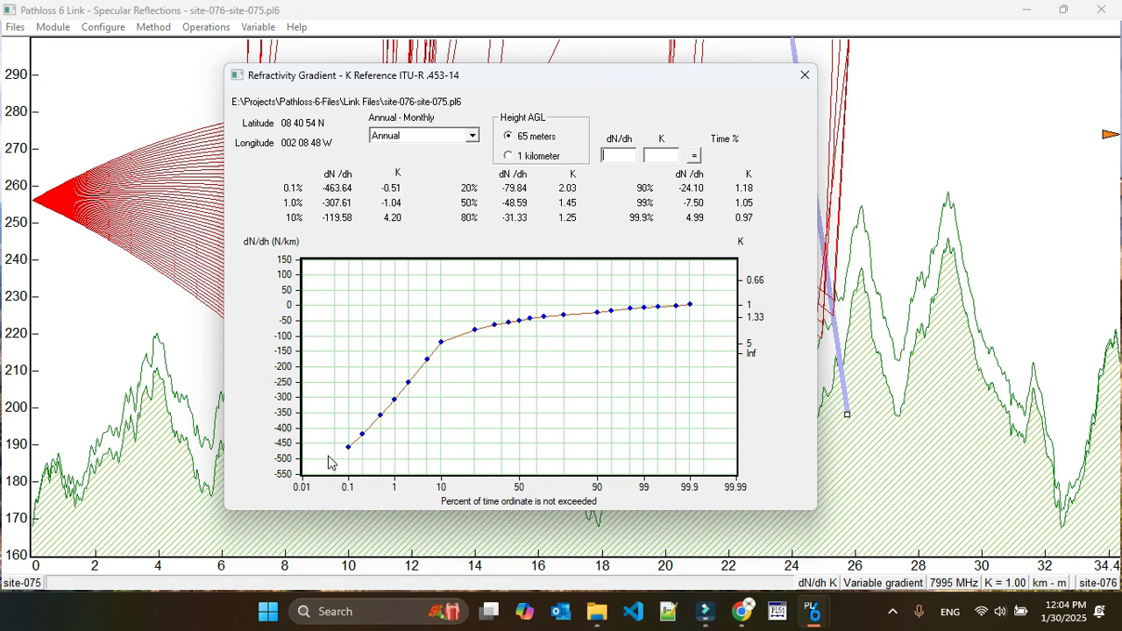
click(805, 77)
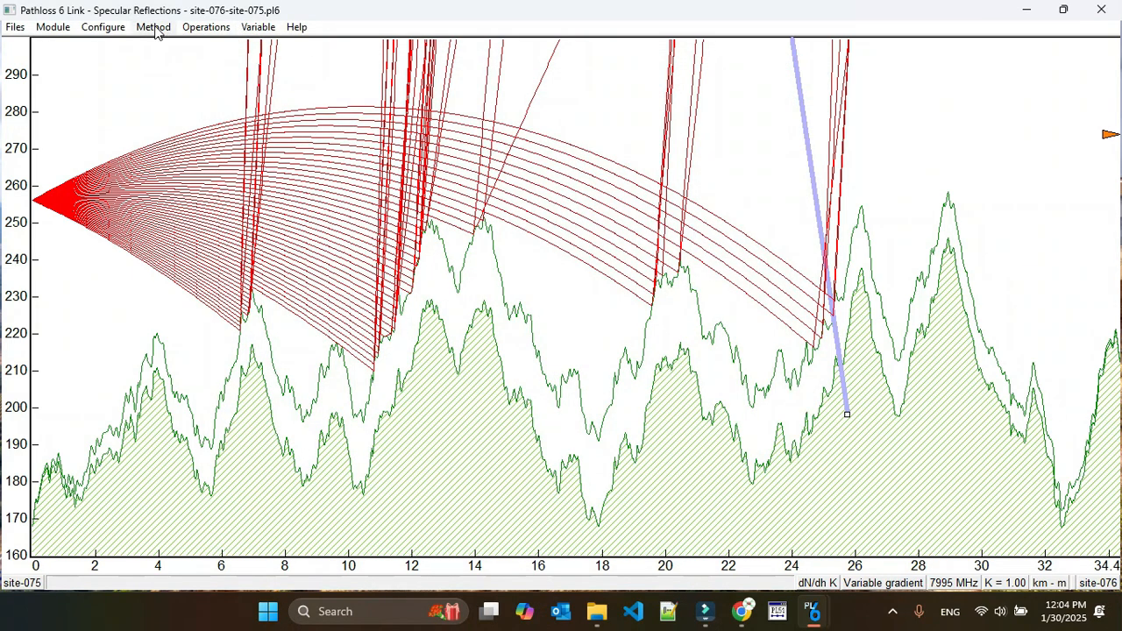
Switch the M profile to Constant K = 0.5 (dN/dh = 157) and rerun the variable gradient ray trace
click(891, 583)
click(494, 428)
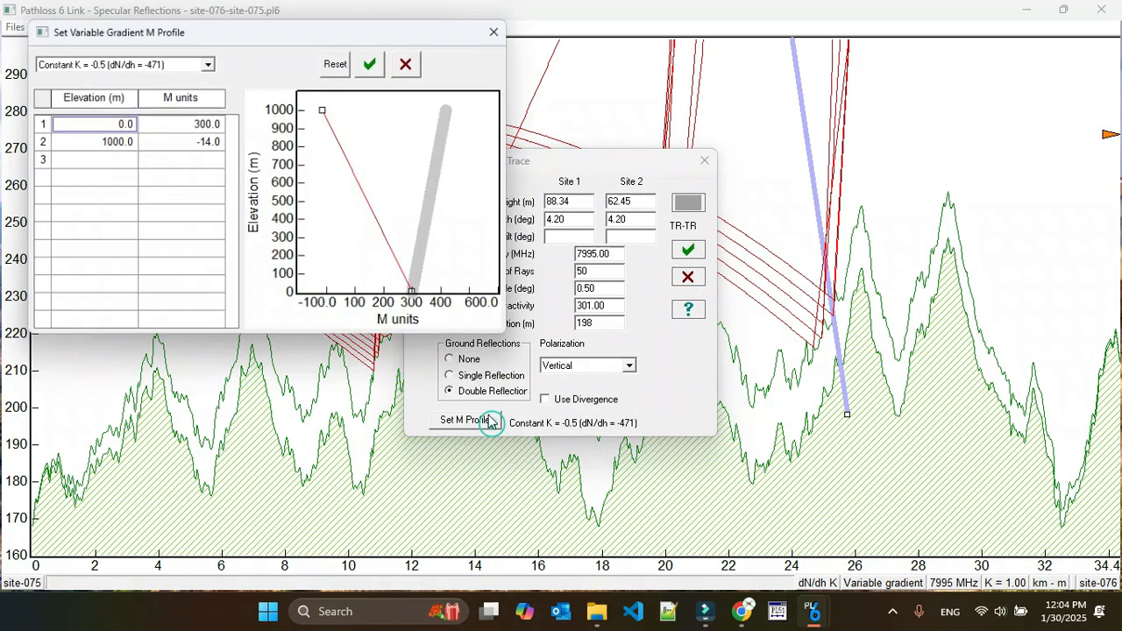
click(208, 64)
click(97, 78)
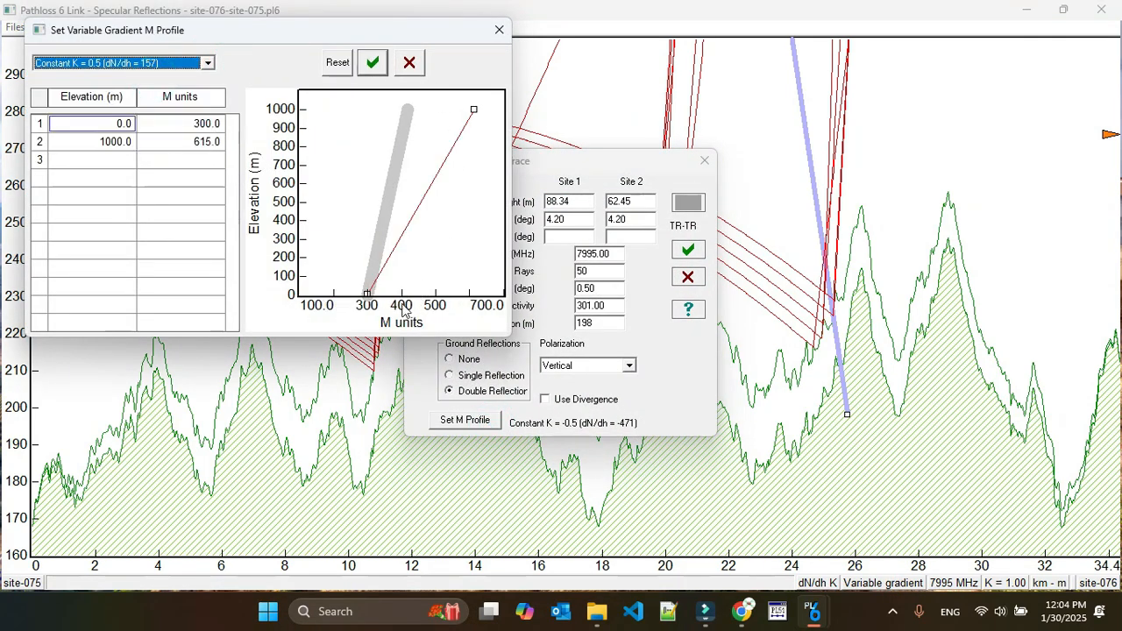
click(373, 63)
click(688, 251)
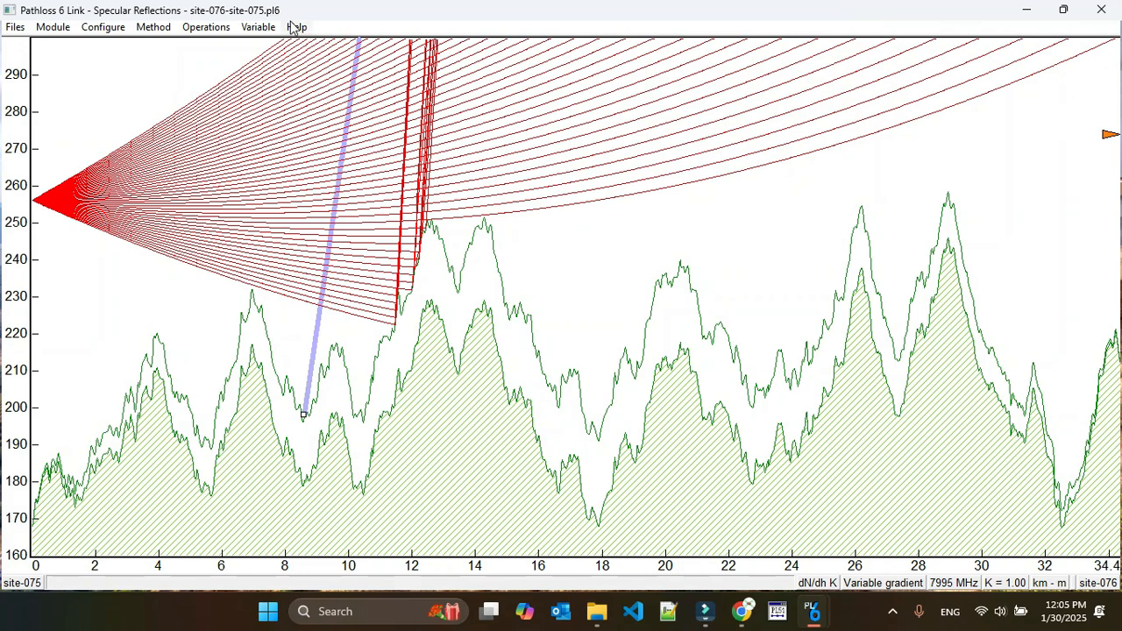
Switch the M profile back to Constant K = -0.5 (dN/dh = -471) and rerun the variable gradient ray trace
click(206, 28)
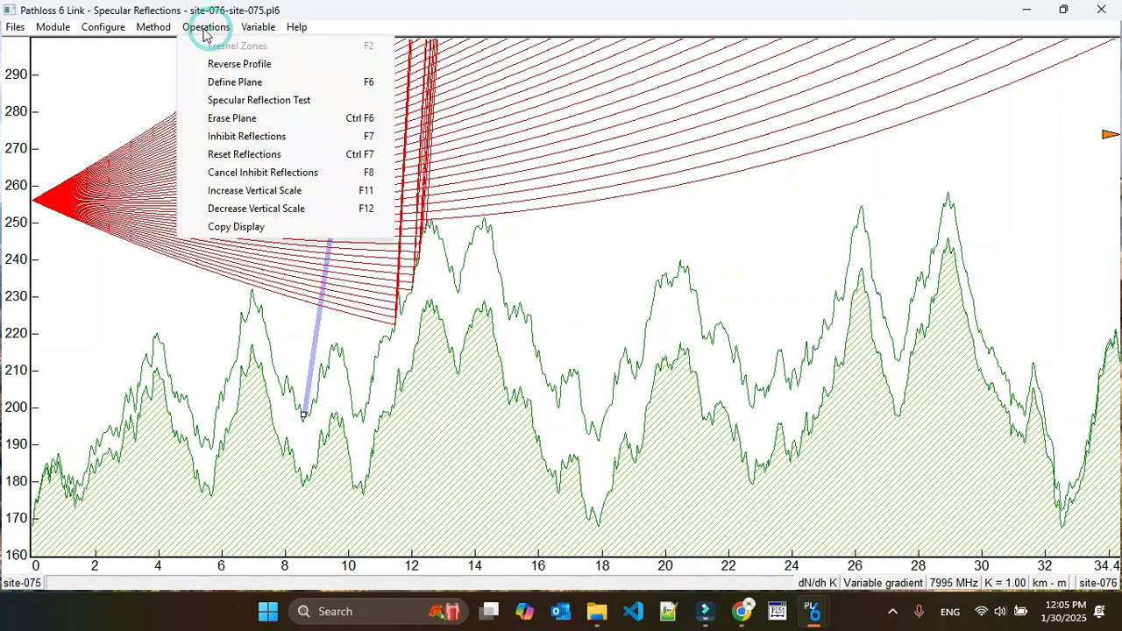
click(891, 583)
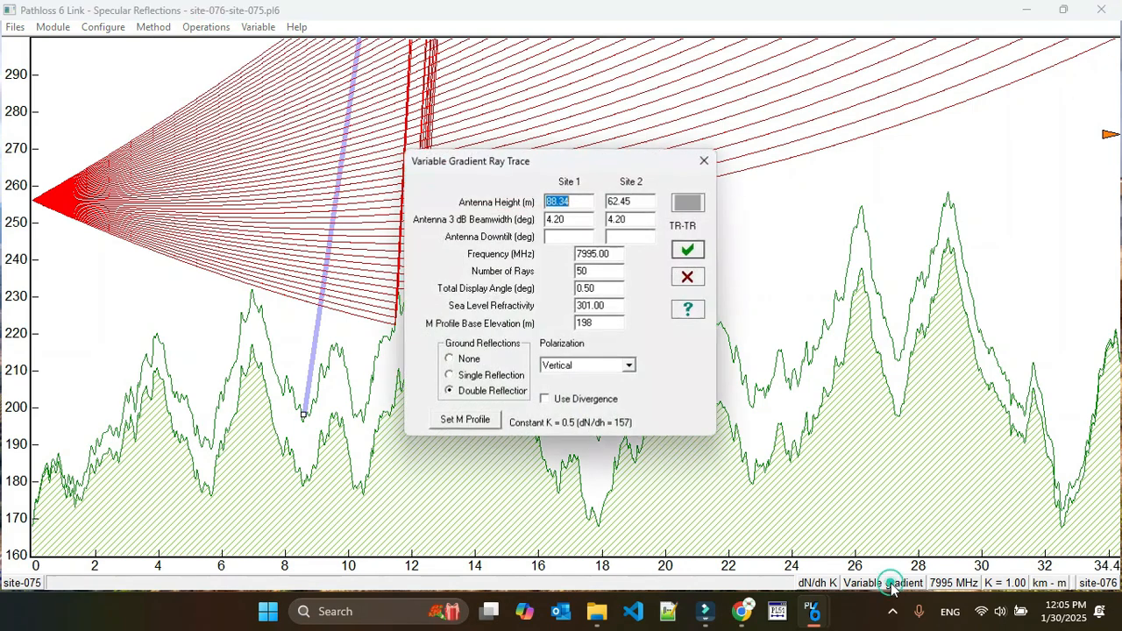
click(465, 420)
click(208, 64)
click(175, 94)
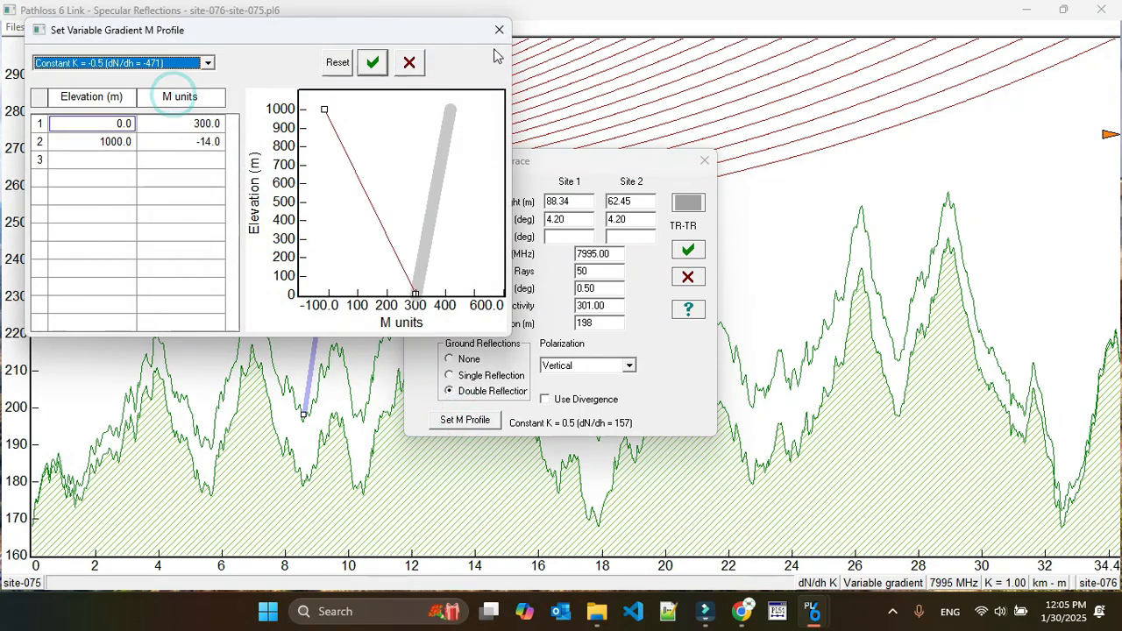
click(373, 62)
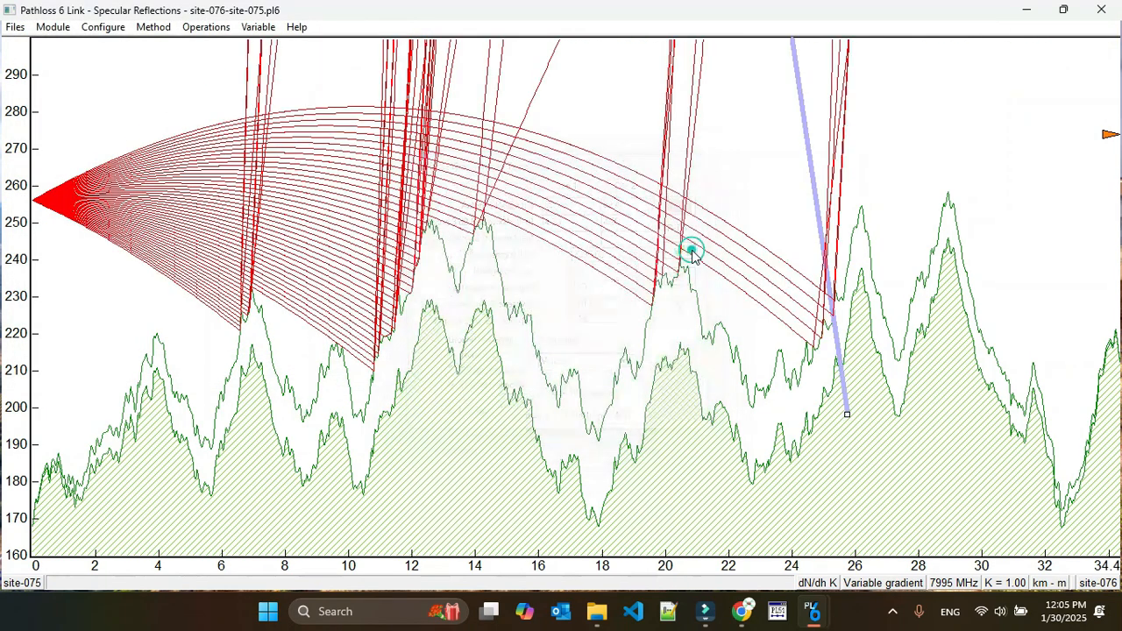
click(689, 252)
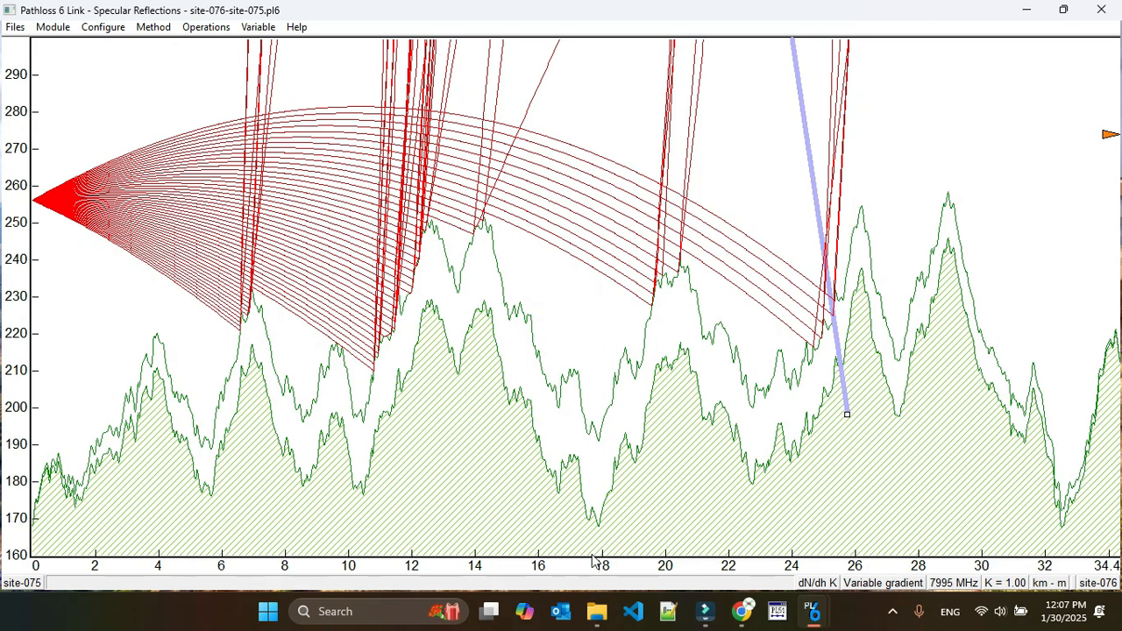
Select Constant K = 0.5 (dN/dh = 157) as the M profile for the variable gradient ray trace
click(890, 586)
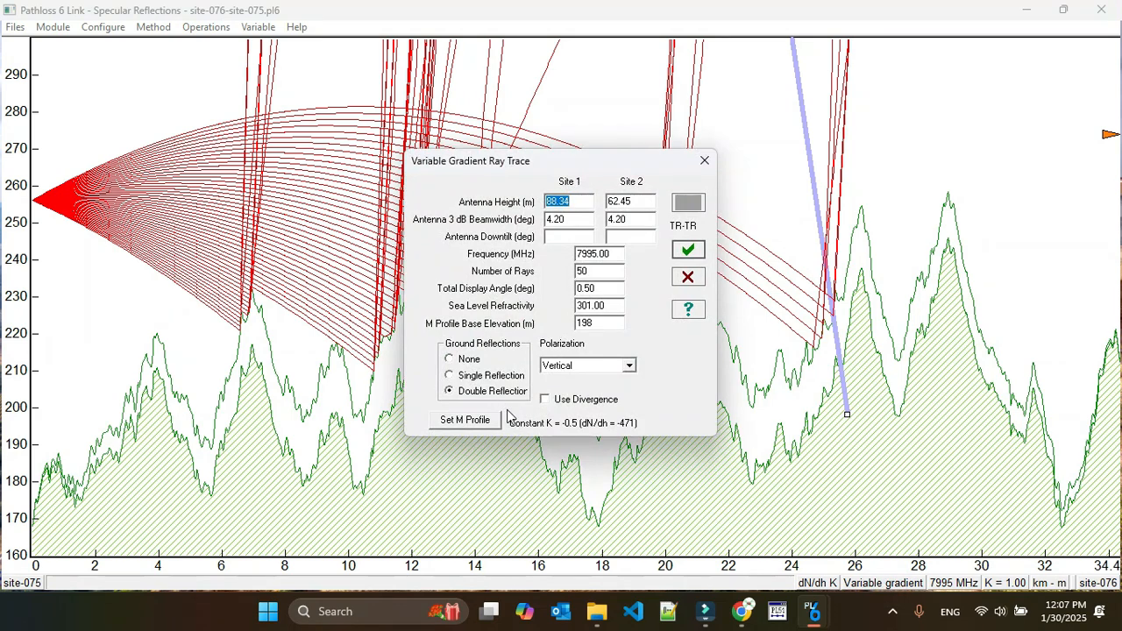
click(474, 423)
click(154, 63)
click(144, 78)
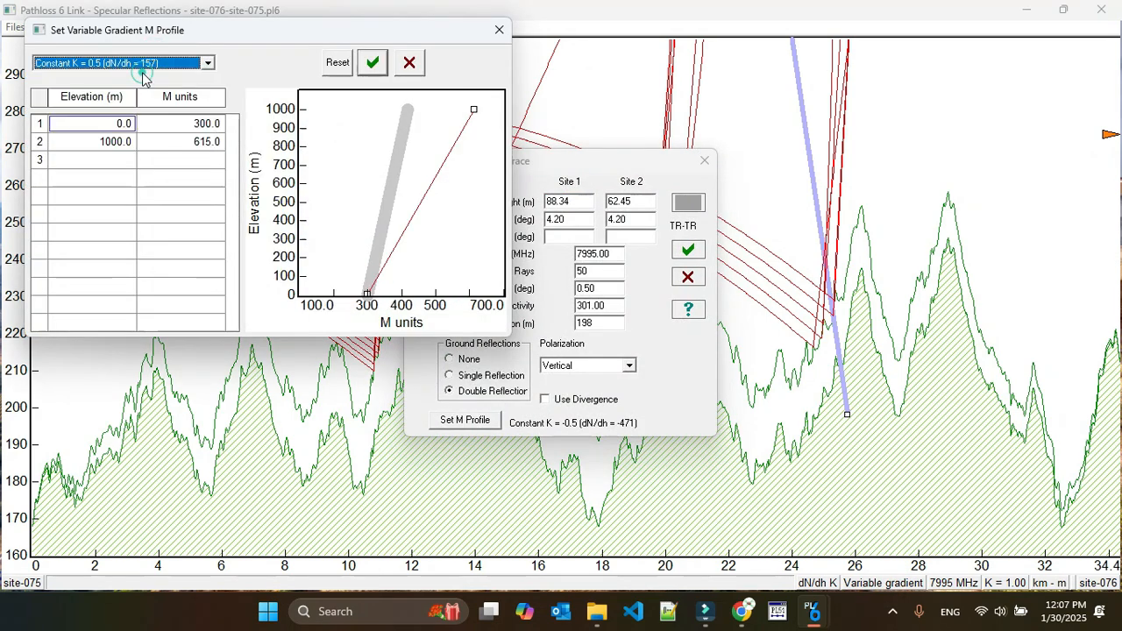